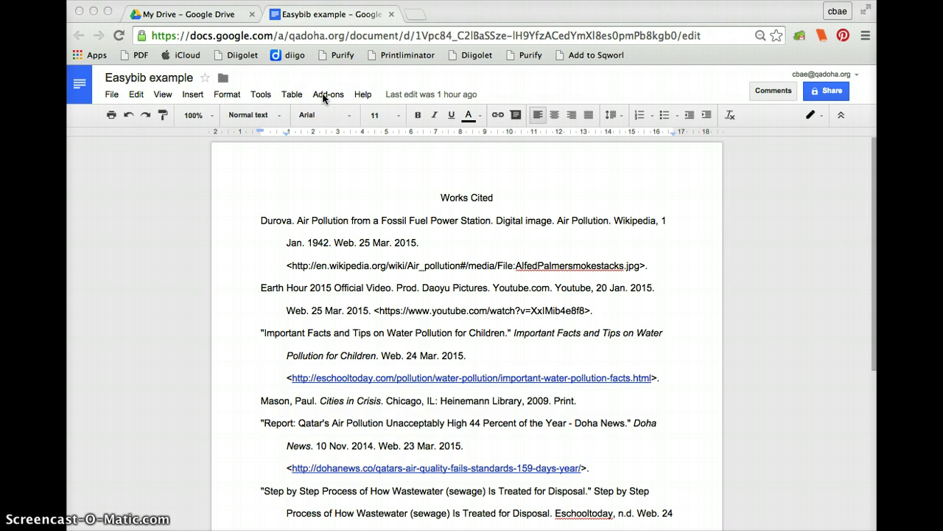
Step: Open the Research tool in the document and search for "pollution" in place of the prefilled term
left_click(260, 101)
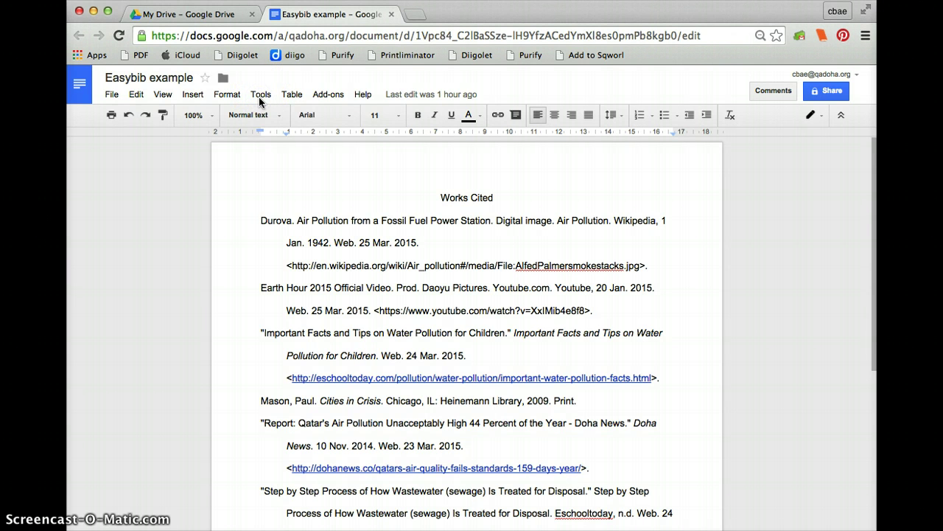
left_click(259, 97)
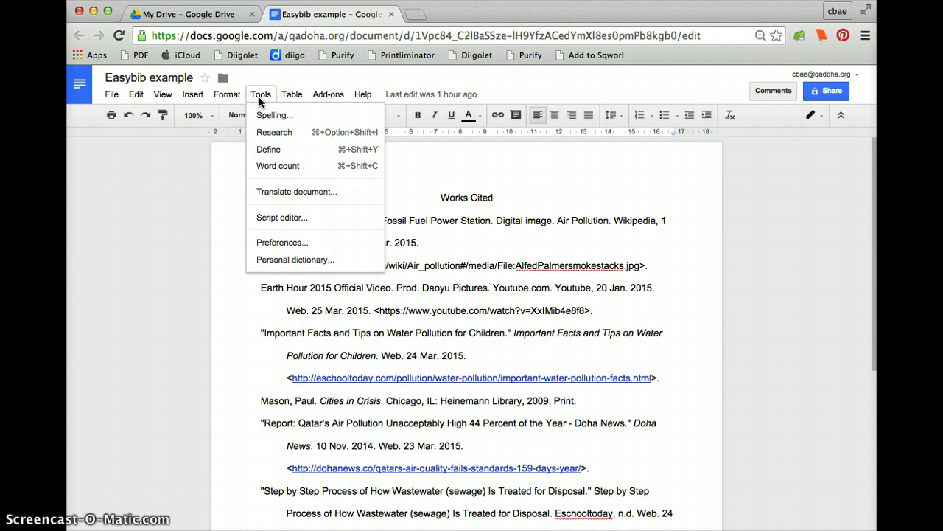
left_click(272, 136)
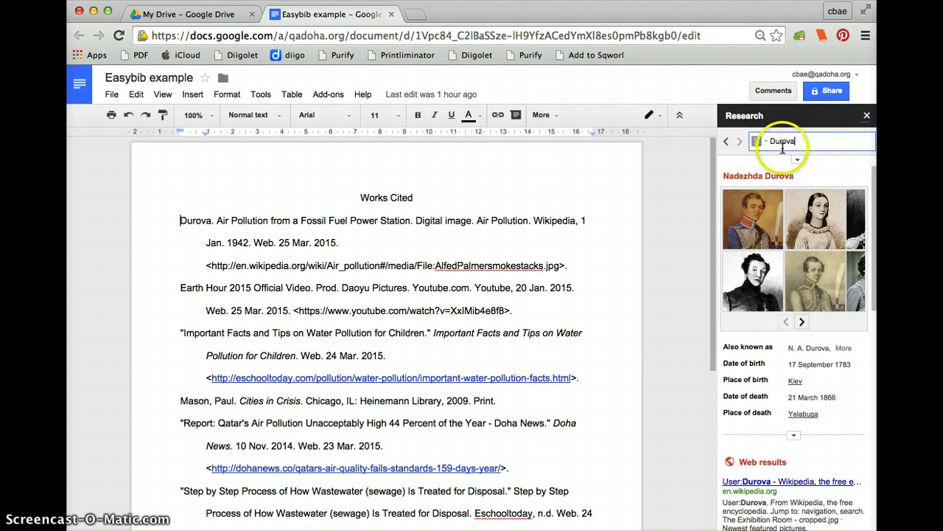
key("Return")
key("BackSpace")
key("BackSpace")
key("BackSpace")
key("BackSpace")
key("BackSpace")
key("BackSpace")
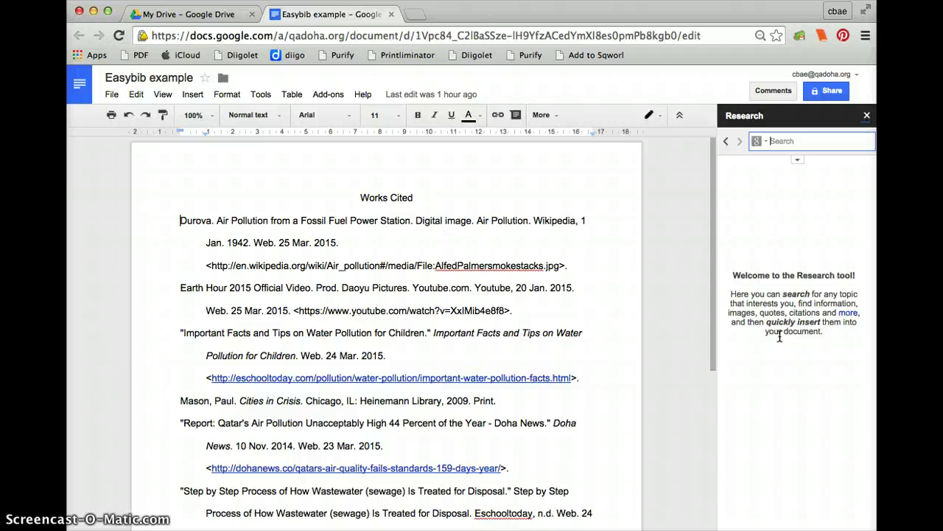
type("pollution")
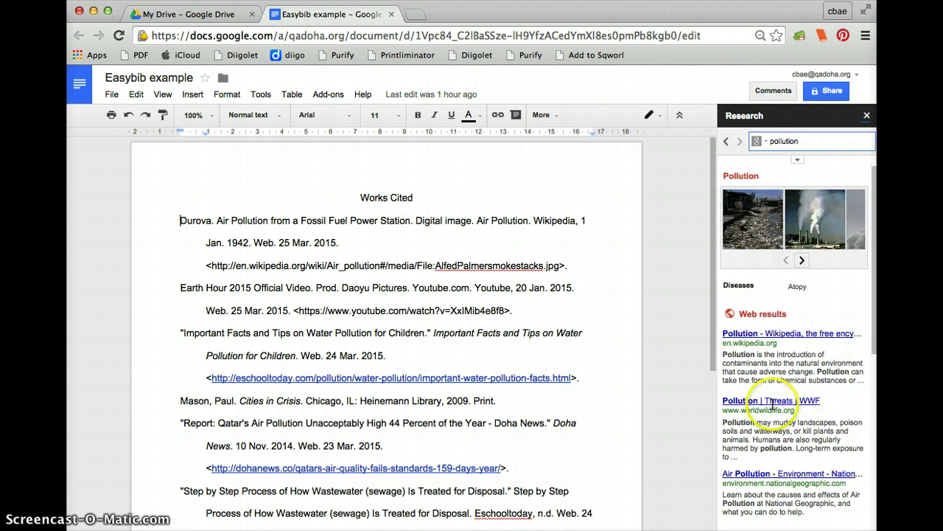
Step: Restrict the pollution search to images and browse through the image results
left_click(758, 141)
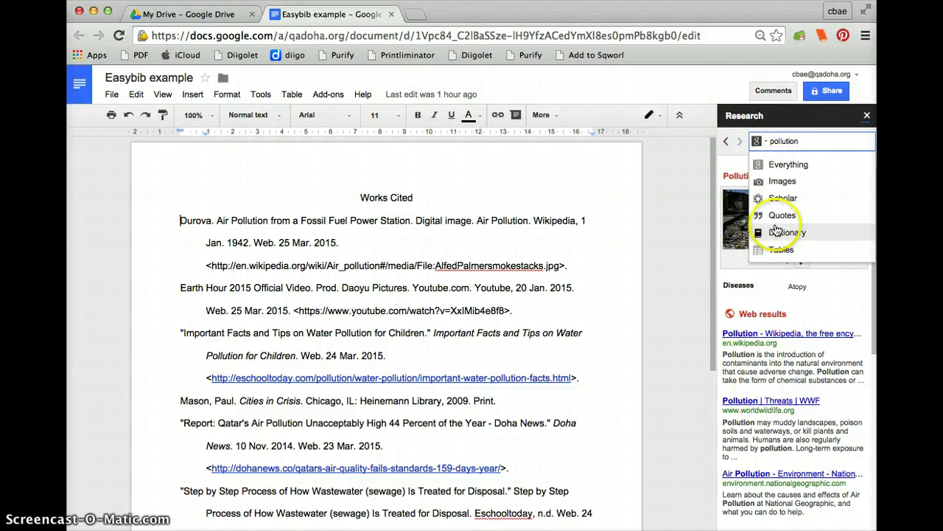
left_click(784, 183)
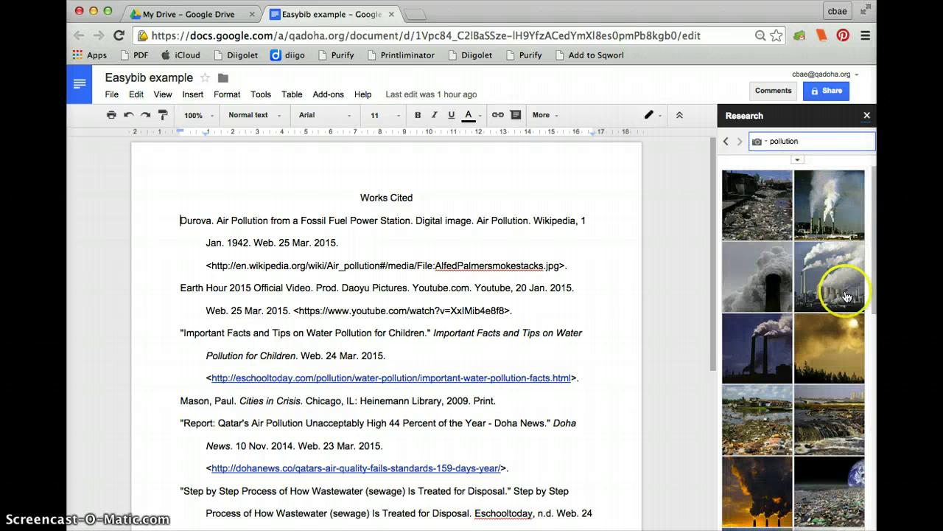
scroll(817, 388, "down", 1)
scroll(817, 388, "down", 7)
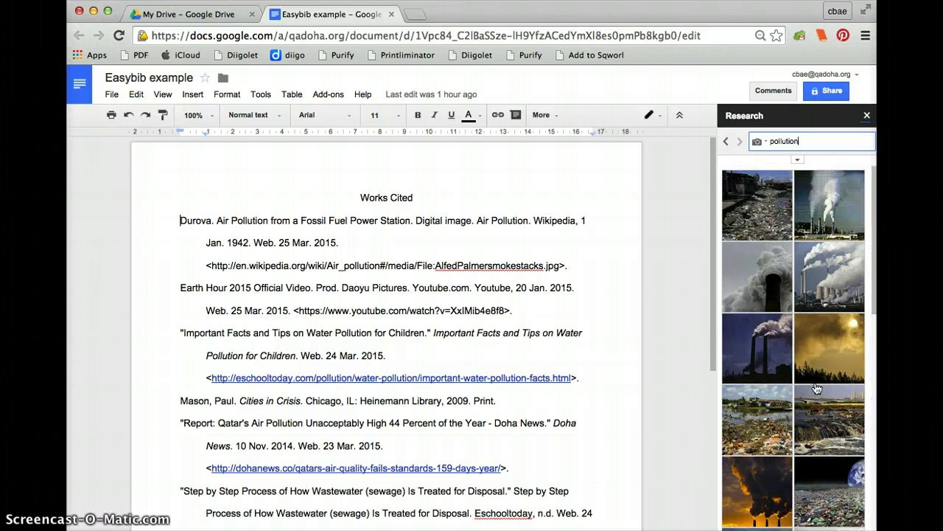
scroll(816, 388, "down", 5)
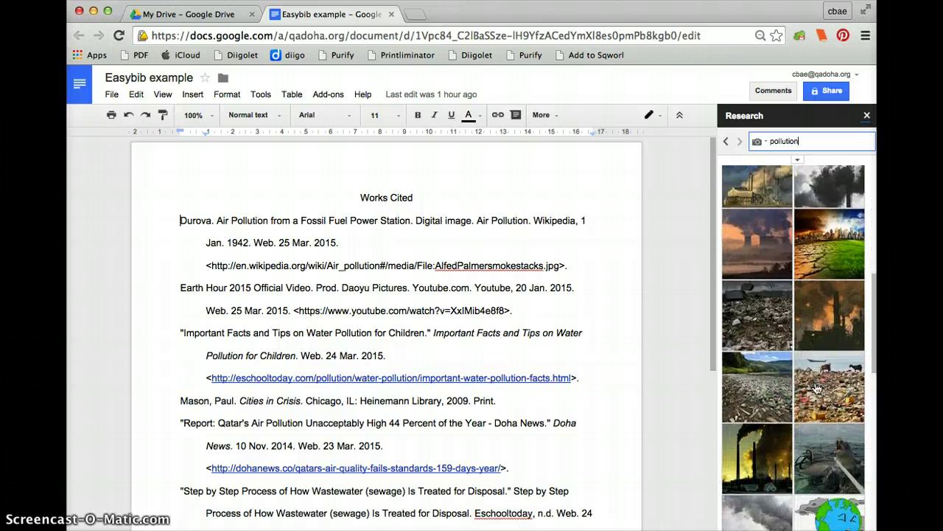
scroll(817, 389, "up", 15)
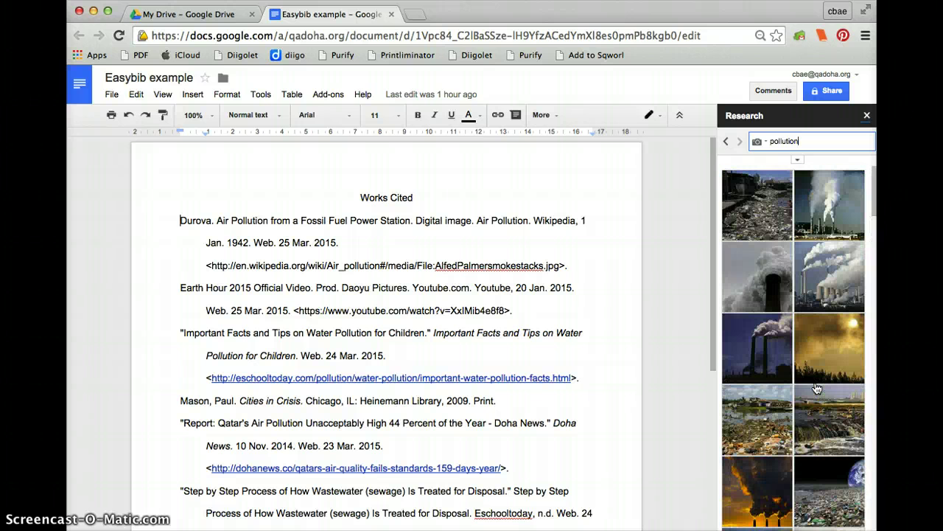
Step: Filter the image results by usage rights to "Free to use, share or modify, even commercially"
left_click(799, 160)
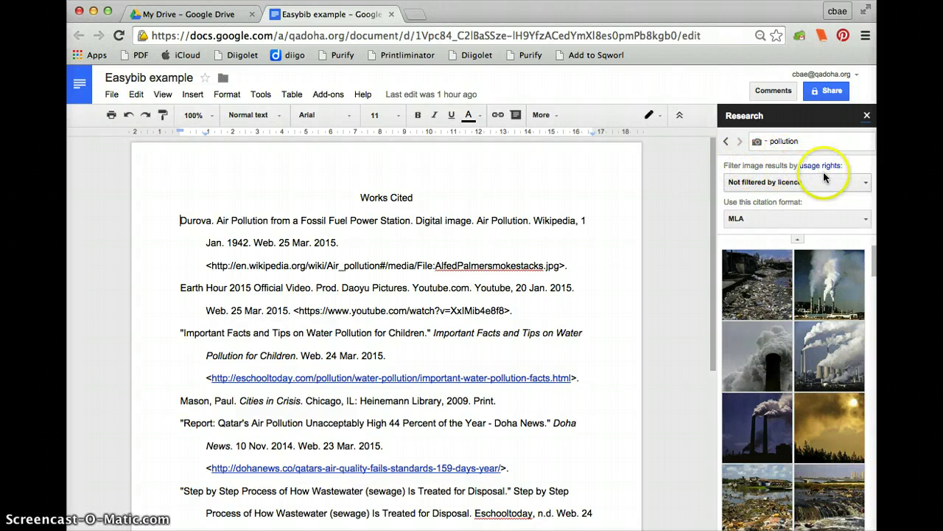
left_click(772, 184)
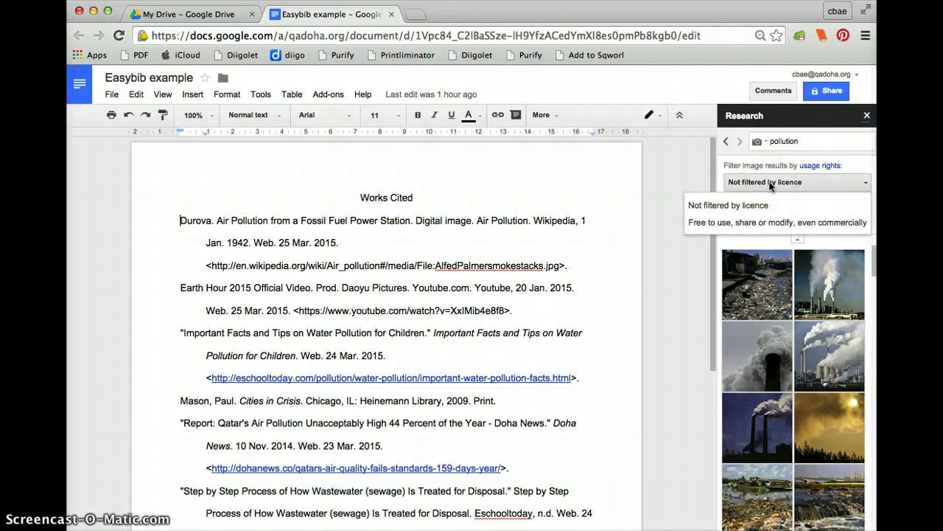
left_click(754, 230)
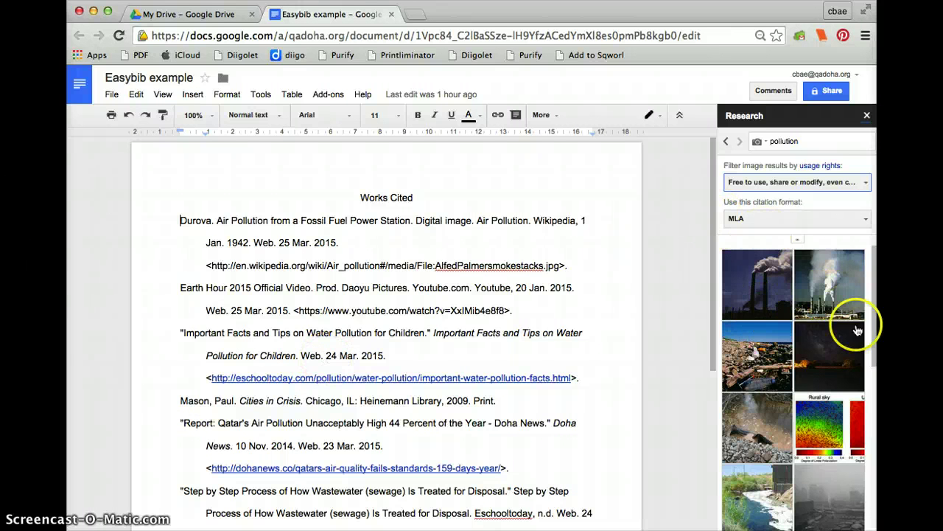
Step: Insert the dark twin-smokestack image below the last citation and the white-smoke factory image beside it
scroll(811, 491, "down", 2)
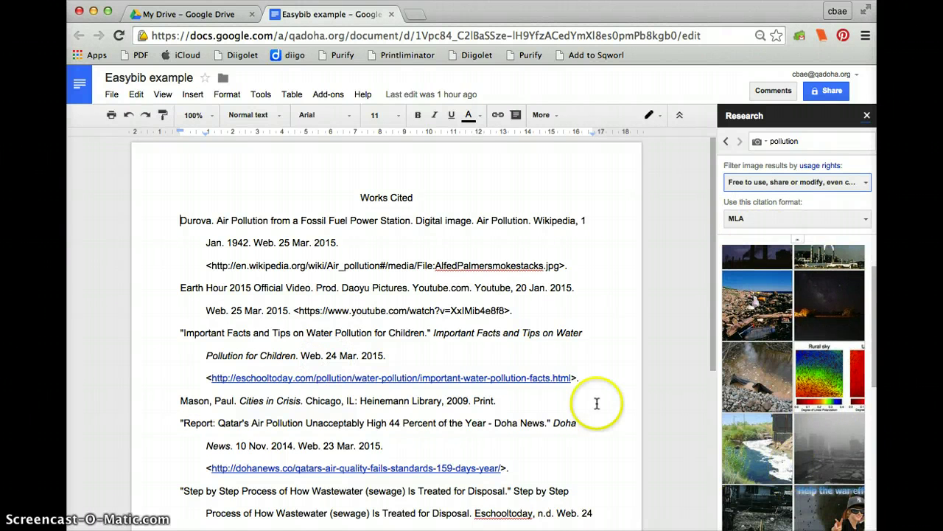
scroll(590, 399, "down", 5)
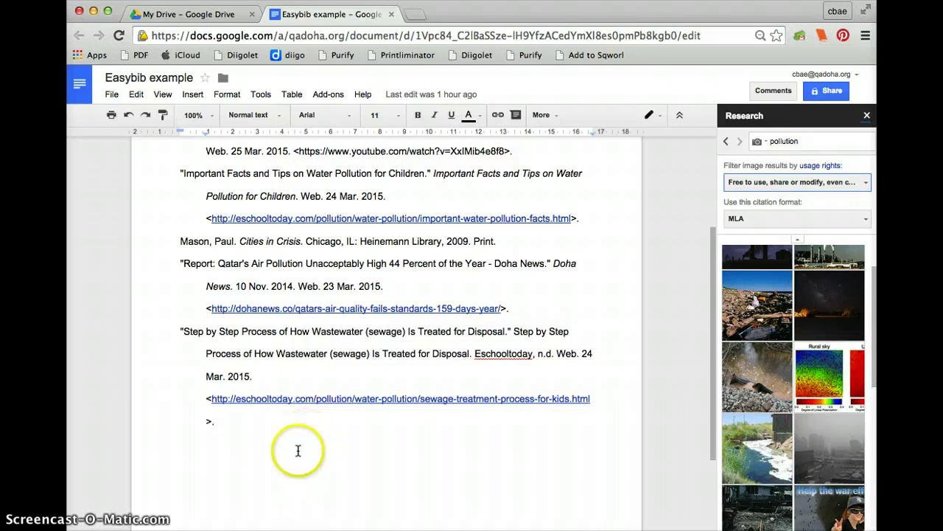
left_click(298, 450)
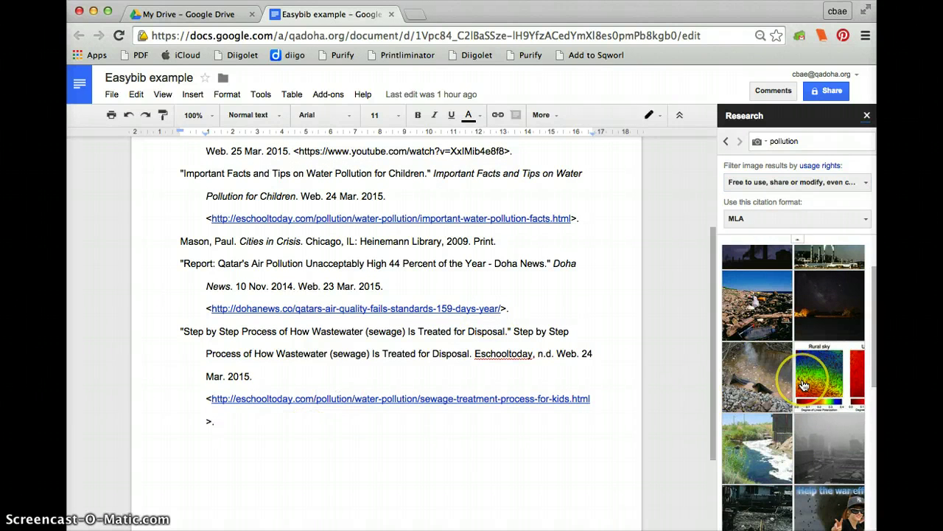
scroll(803, 385, "up", 2)
mouse_move(761, 271)
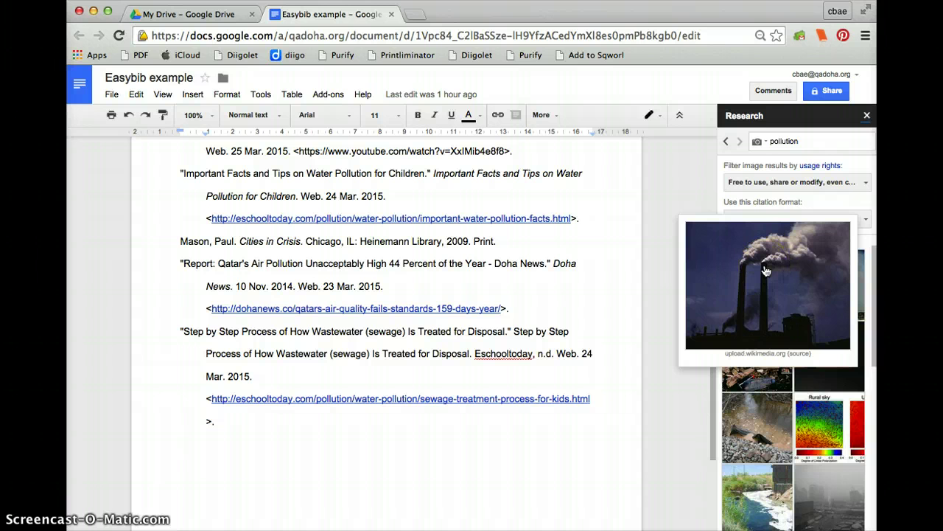
left_click(759, 289)
left_click_drag(759, 289, 267, 473)
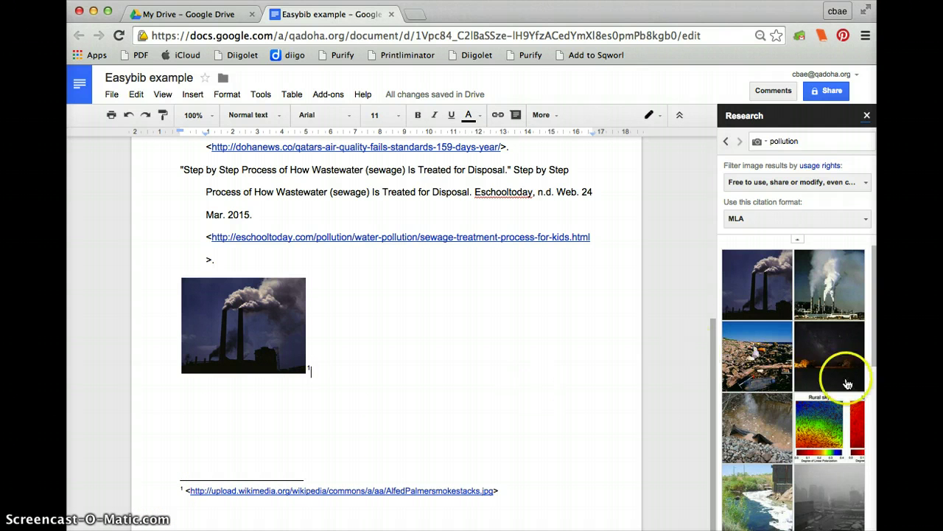
mouse_move(794, 314)
left_click_drag(793, 314, 506, 358)
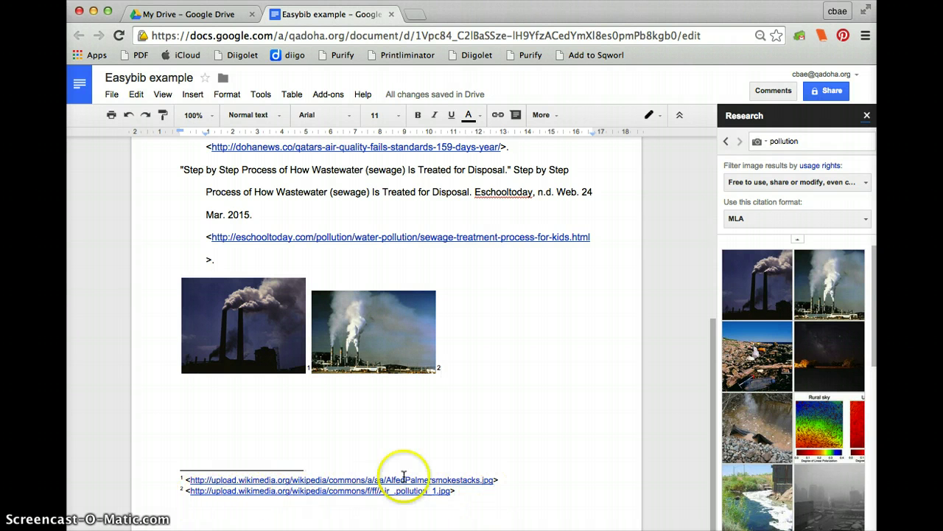
Step: Open the Wikipedia source page of the twin-smokestack image and go through to its Wikimedia Commons file page
left_click(754, 287)
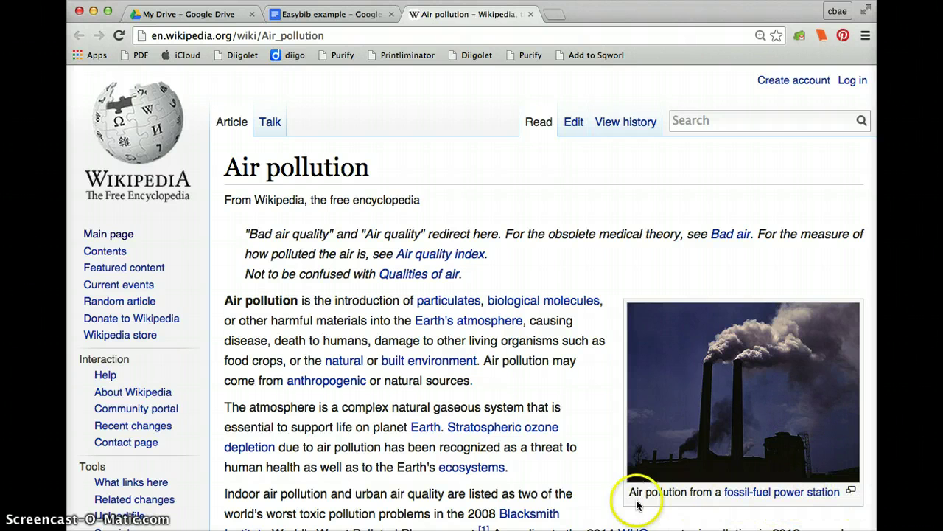
left_click_drag(634, 503, 814, 507)
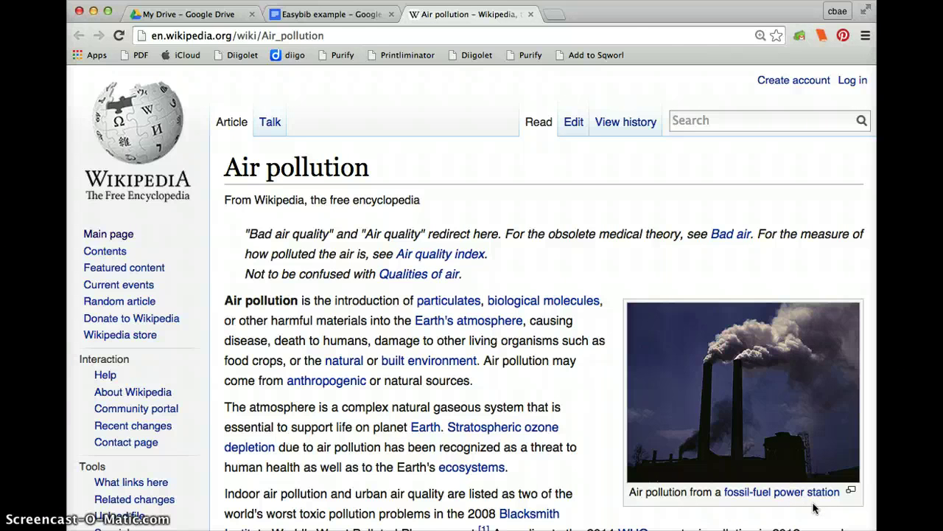
left_click(852, 491)
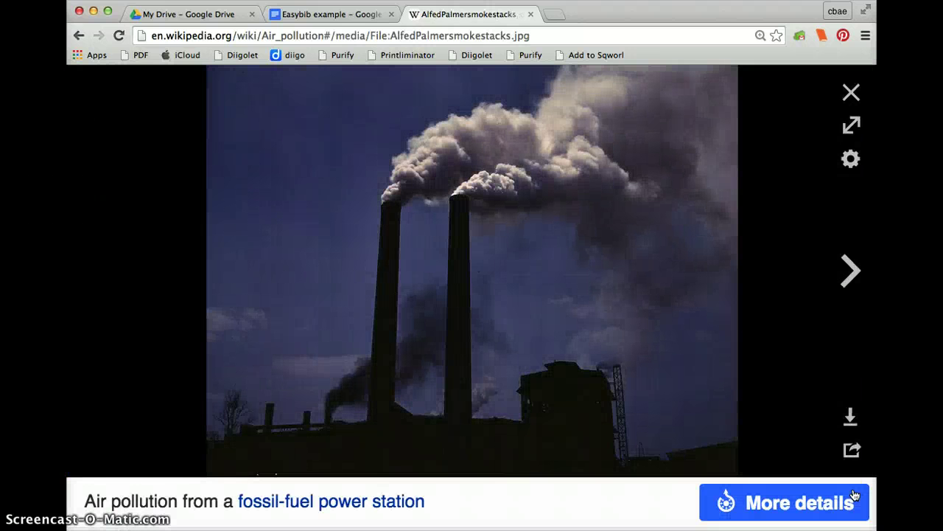
scroll(724, 406, "down", 3)
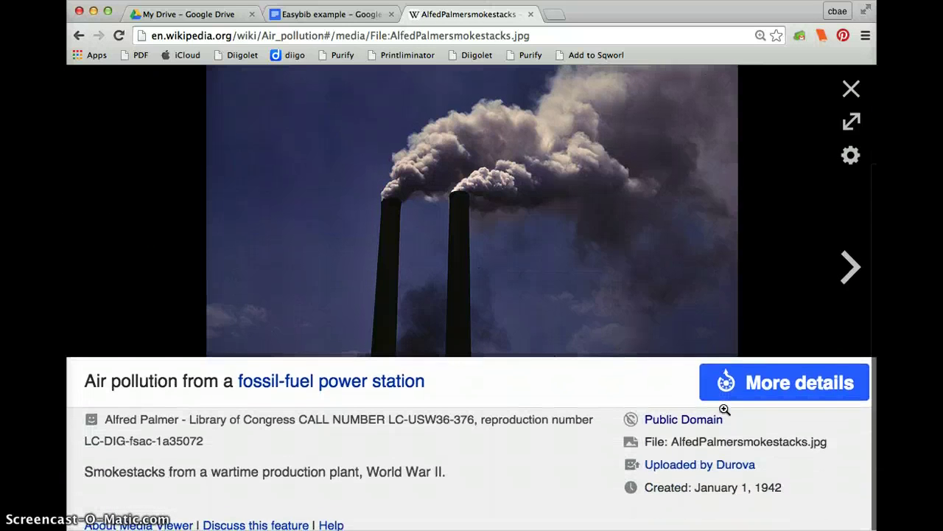
left_click(770, 382)
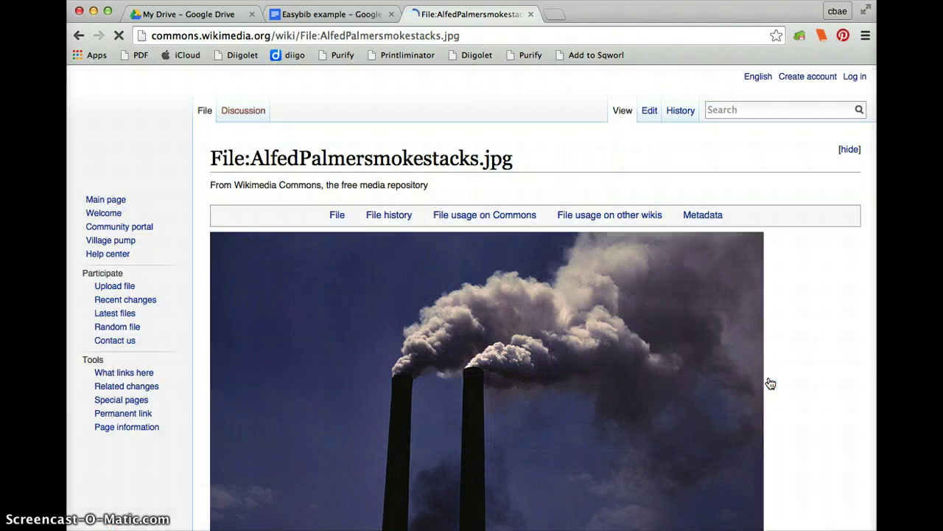
Step: Examine the image's file page for its description, date, source and author
left_click(579, 169)
scroll(581, 169, "down", 2)
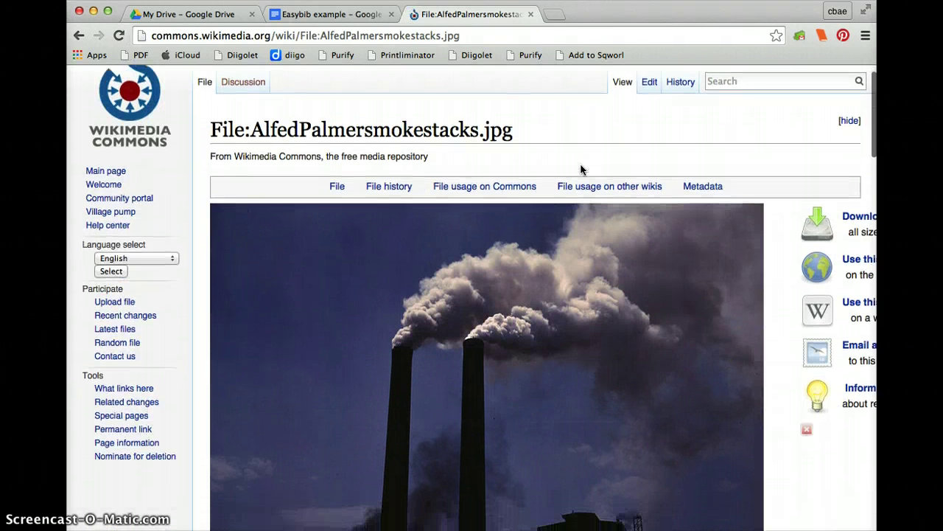
scroll(581, 169, "down", 5)
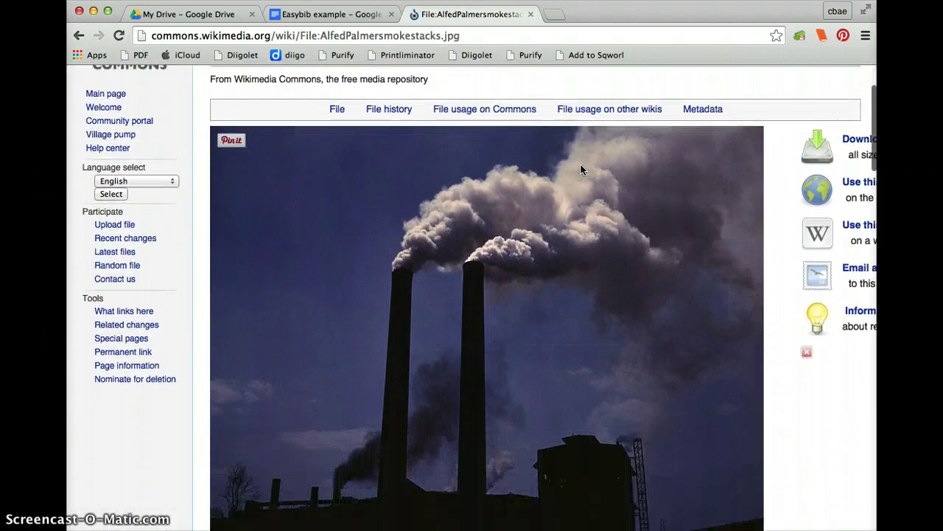
scroll(581, 170, "down", 3)
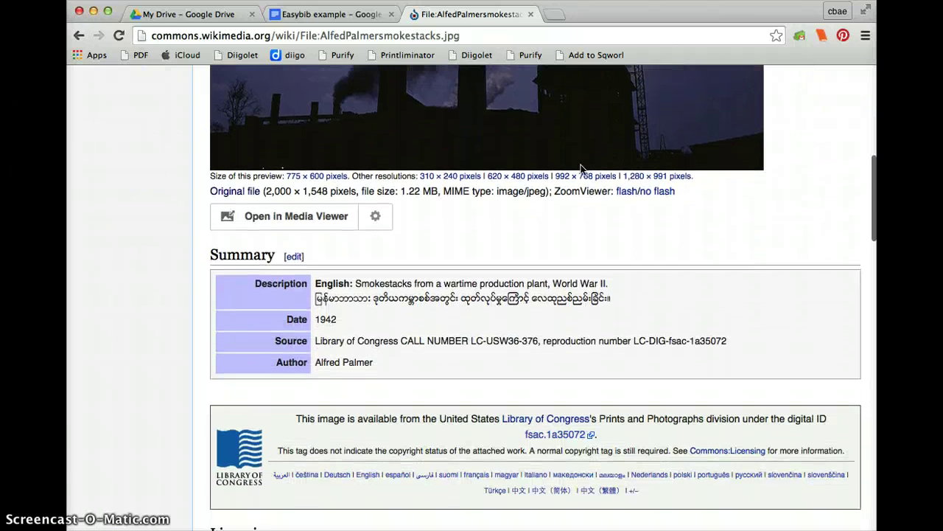
scroll(581, 169, "up", 6)
scroll(581, 169, "down", 5)
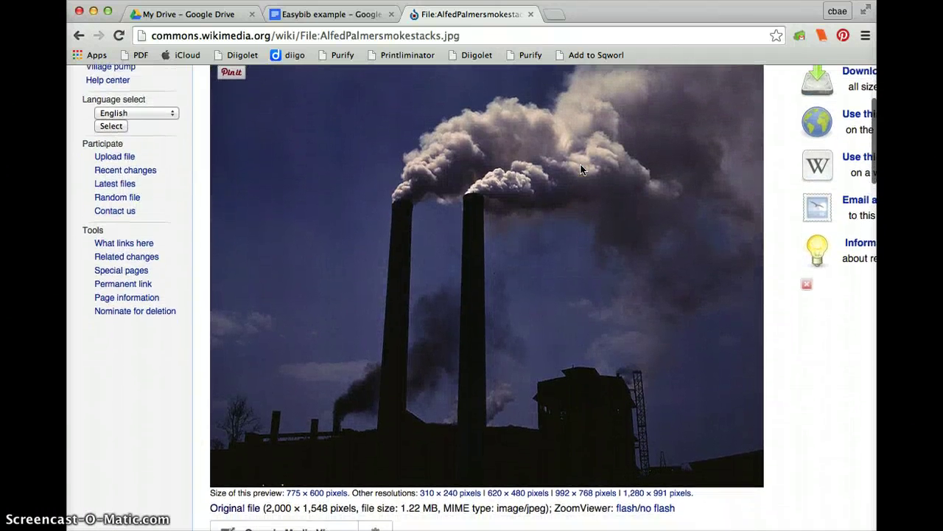
scroll(580, 170, "down", 2)
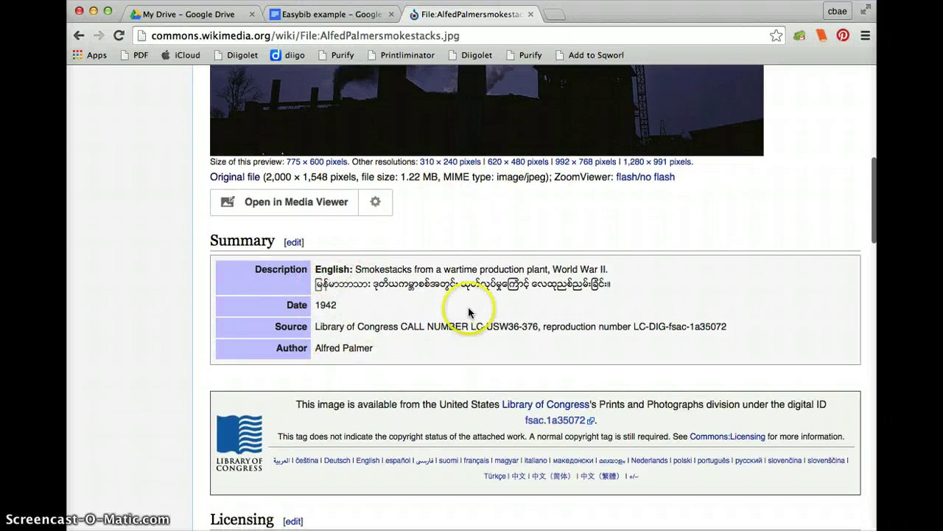
Step: Return to the Easybib example document and add two blank lines between the last citation and the images
left_click(333, 14)
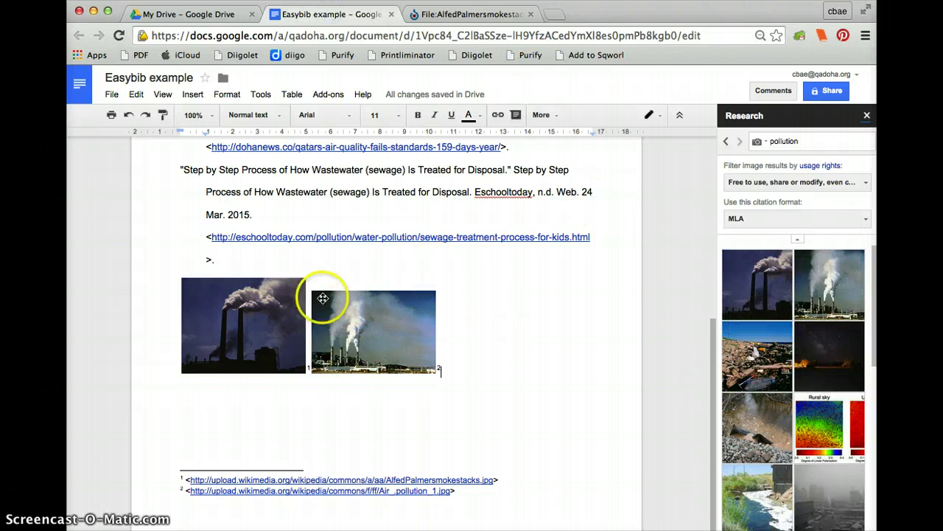
left_click(270, 257)
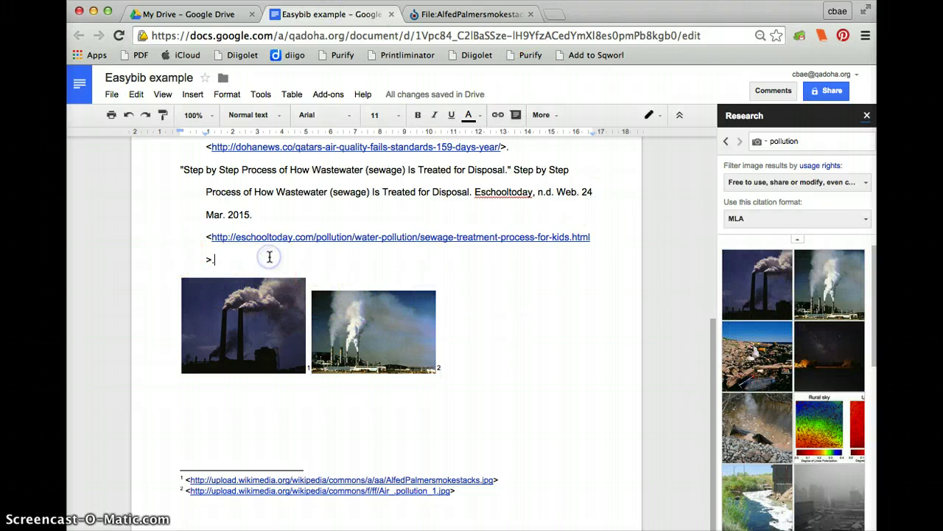
key("Return")
key("Return")
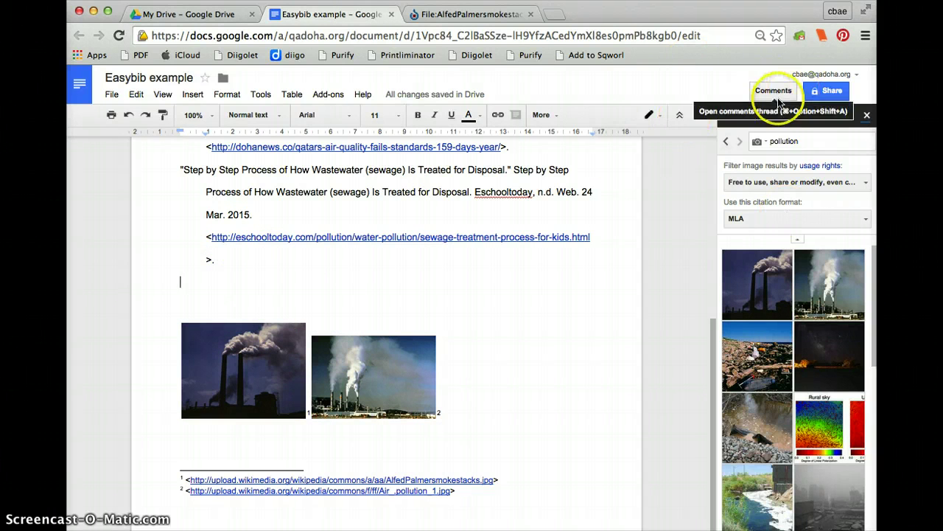
Step: Switch back to the image's Wikimedia Commons page and start an EasyBib citation for it
left_click(480, 14)
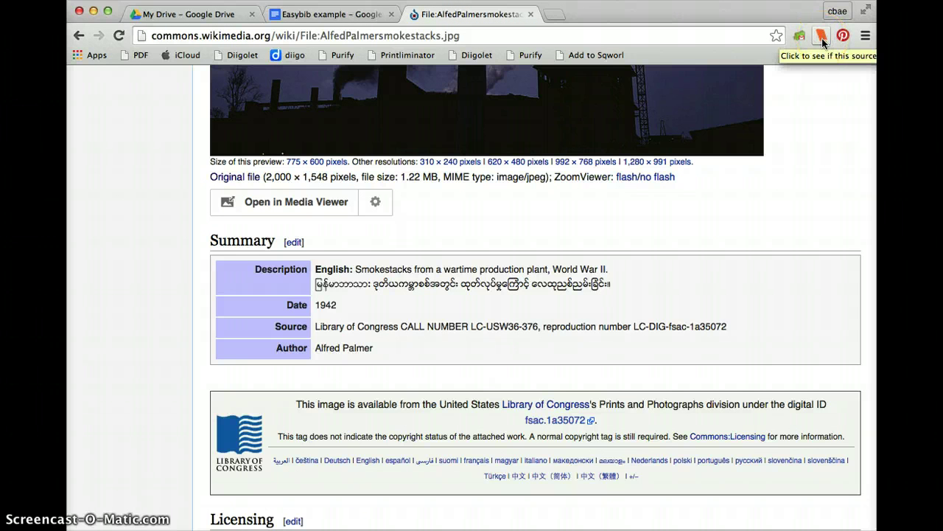
left_click(823, 38)
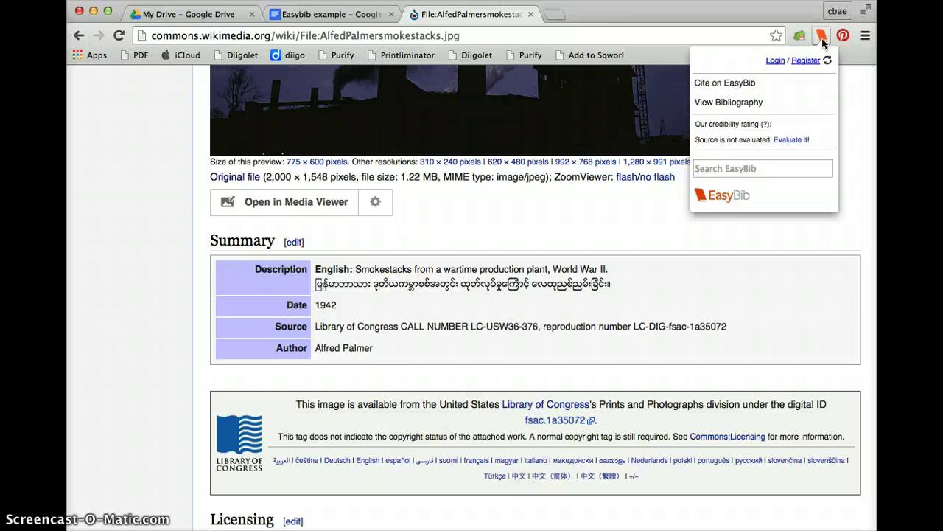
left_click(708, 86)
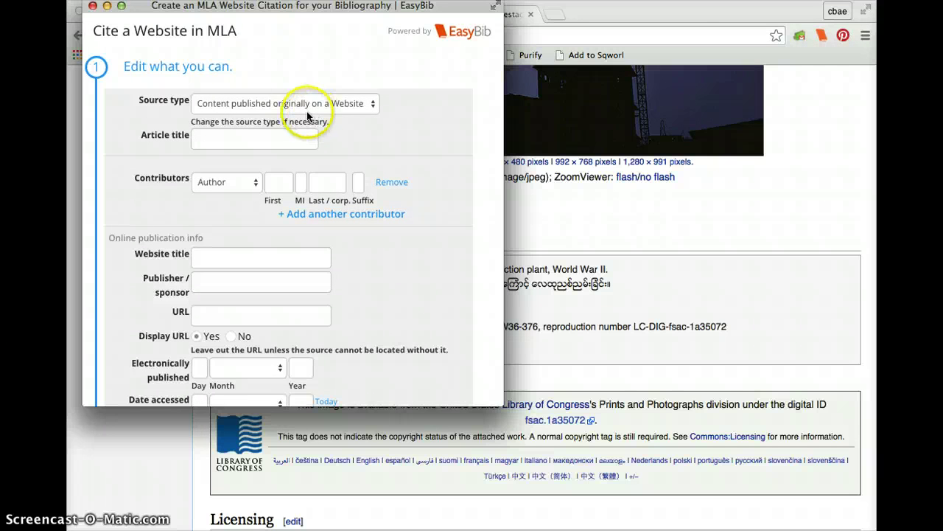
Step: Change the citation's source type to Digital image and move the EasyBib window aside so the image's summary is readable
left_click(235, 107)
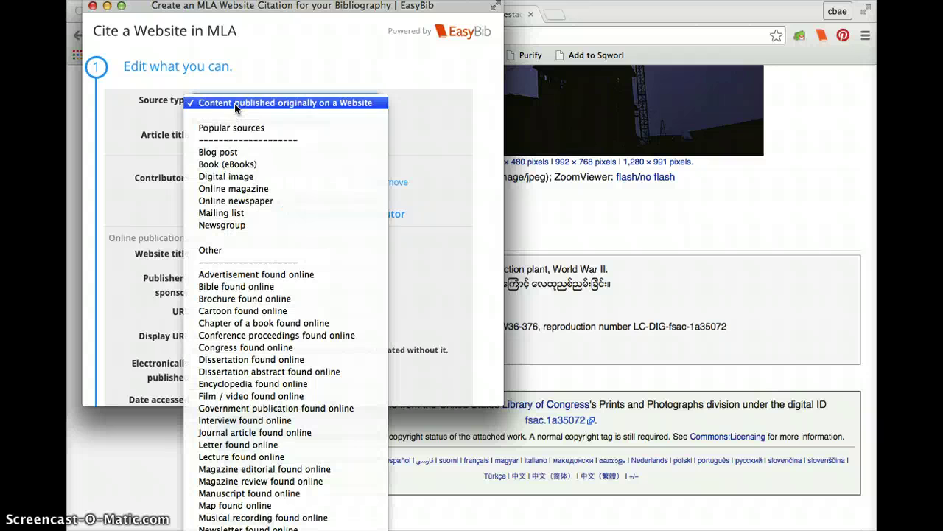
left_click(229, 178)
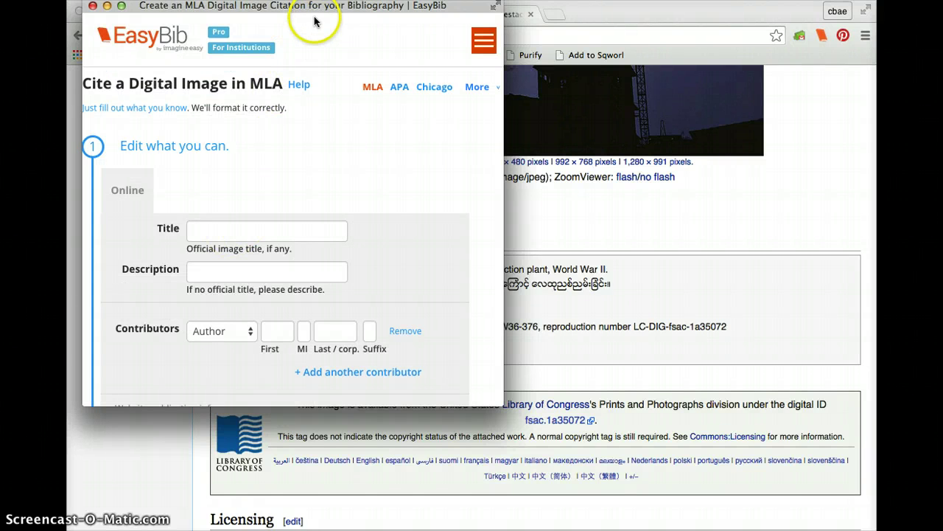
left_click_drag(336, 10, 744, 10)
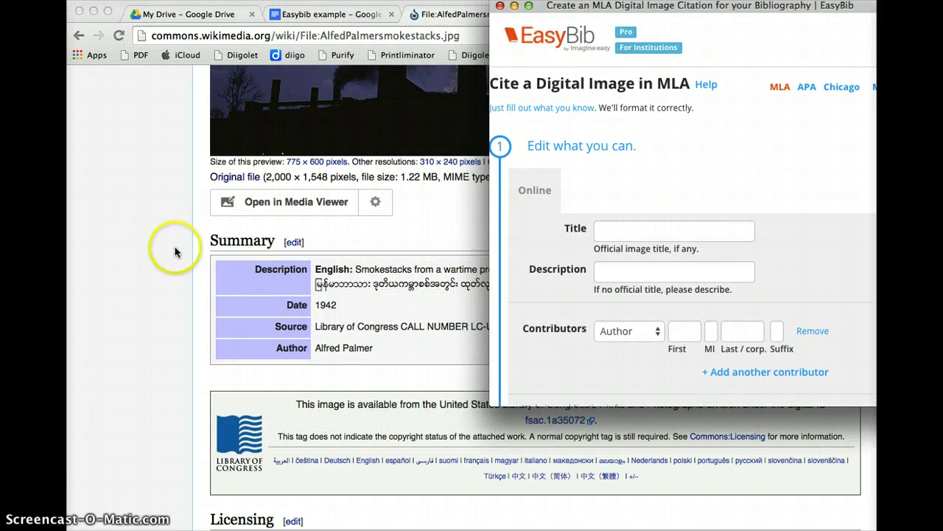
Step: Copy the English description "Smokestacks from a wartime production plant, World War II" from the Commons page into the citation's Description
scroll(165, 246, "up", 10)
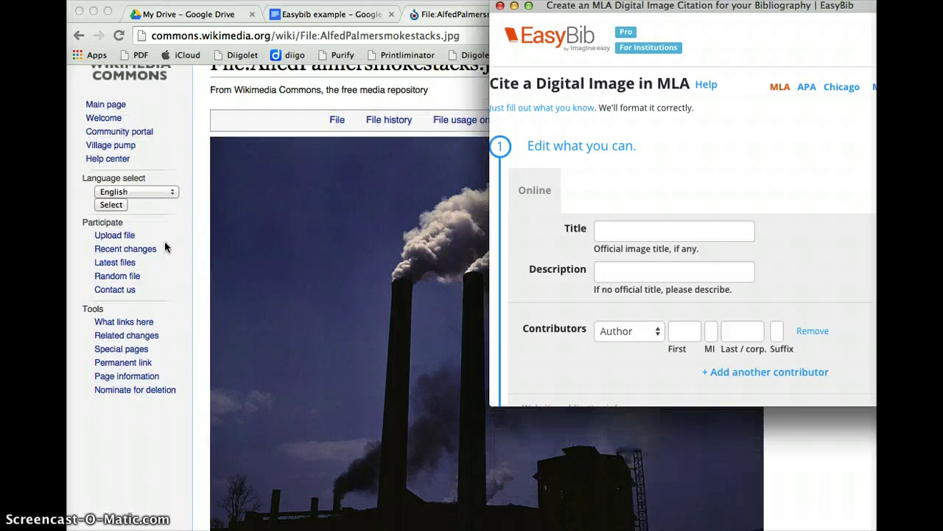
scroll(165, 243, "up", 2)
scroll(165, 243, "down", 10)
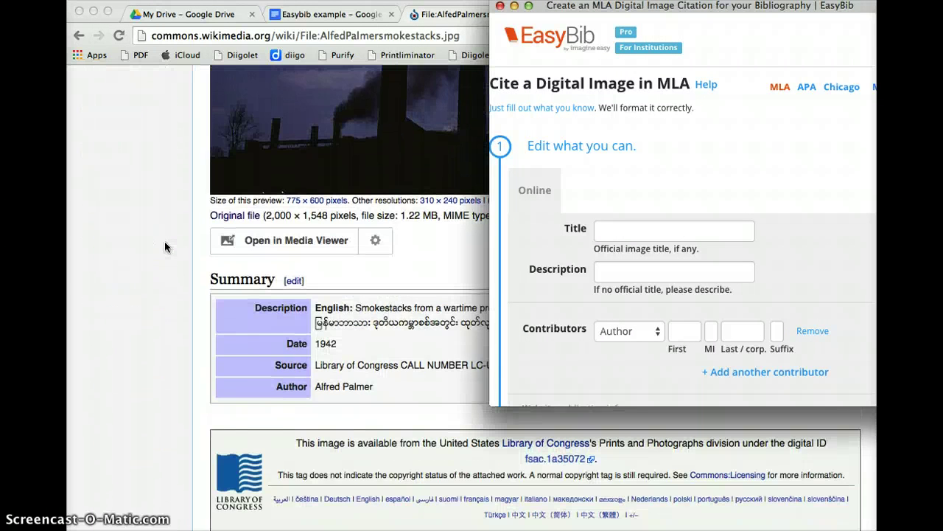
scroll(165, 241, "down", 1)
scroll(164, 241, "right", 1)
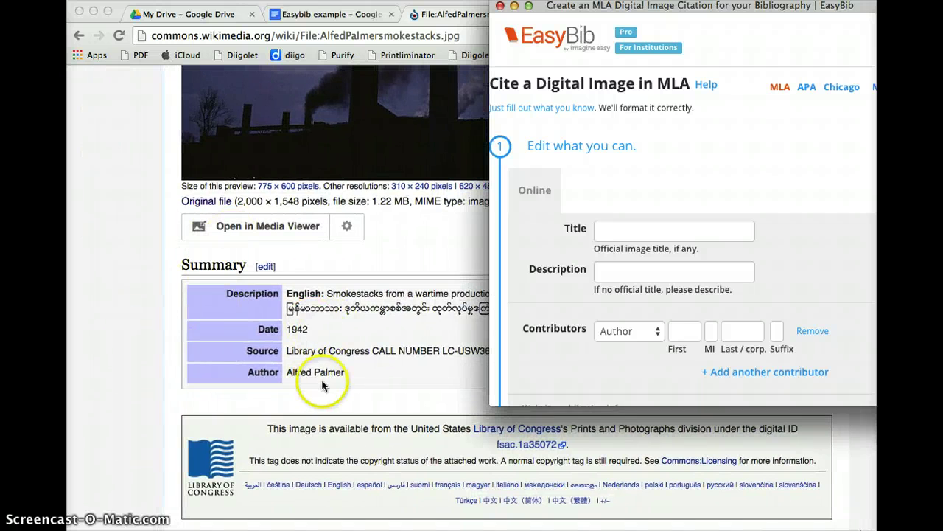
left_click(344, 299)
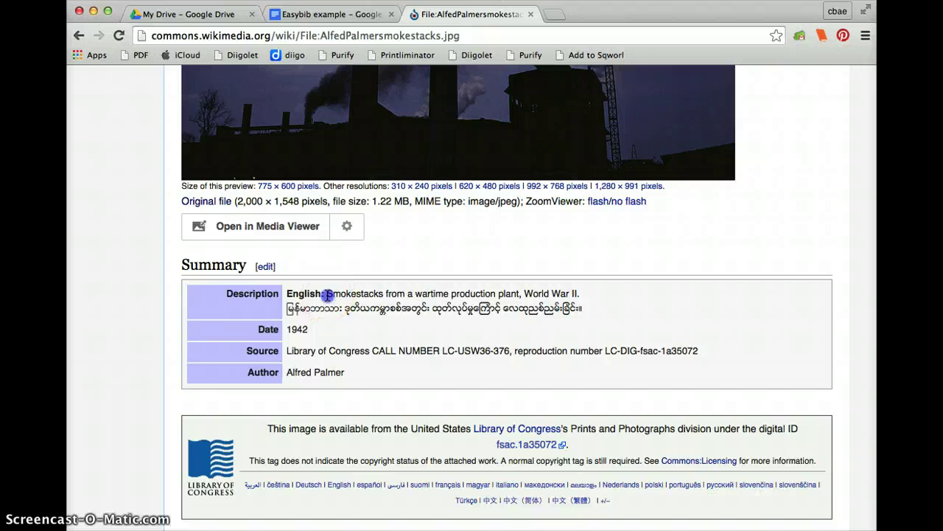
left_click_drag(326, 294, 570, 292)
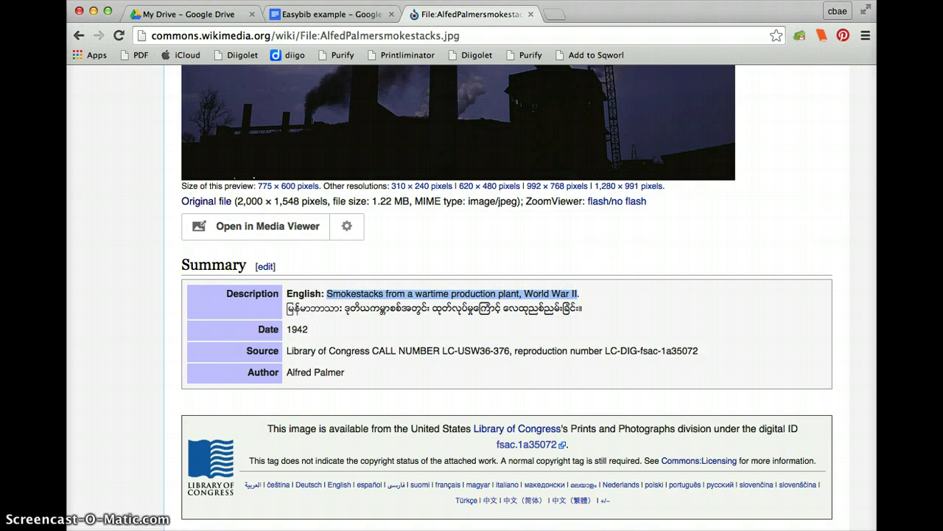
key("super+grave")
left_click(667, 270)
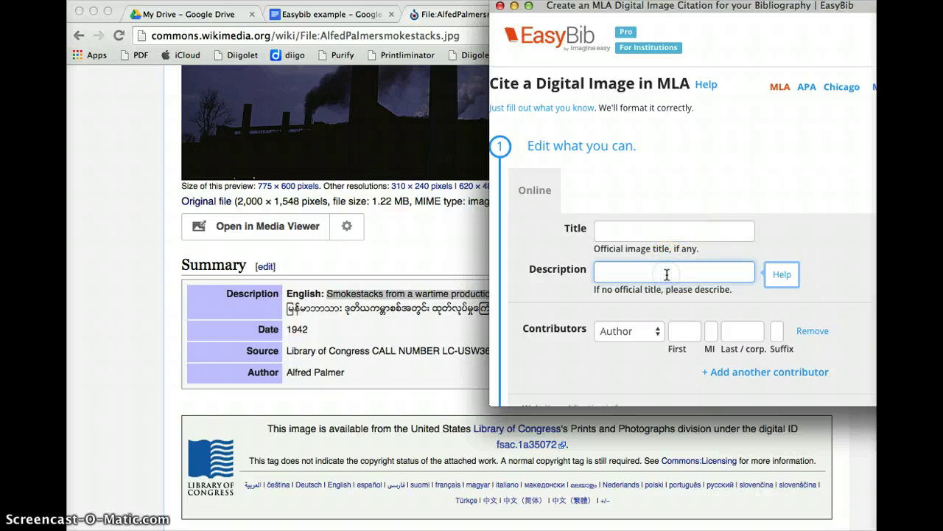
type("Smokestacks from a wartime production plant, World War II.")
Step: Set the citation's title to "Air Pollution from a fossil fuel power station" using the suggested entry
left_click(642, 230)
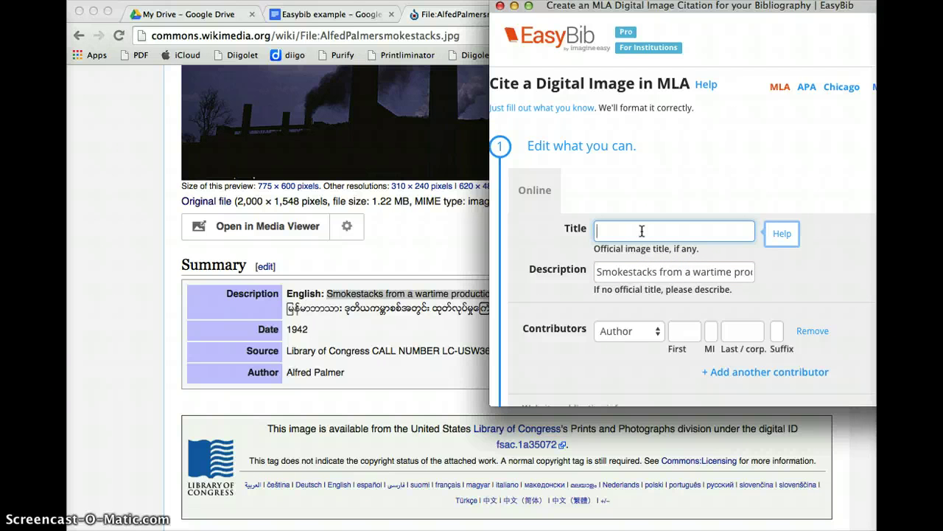
type("Air")
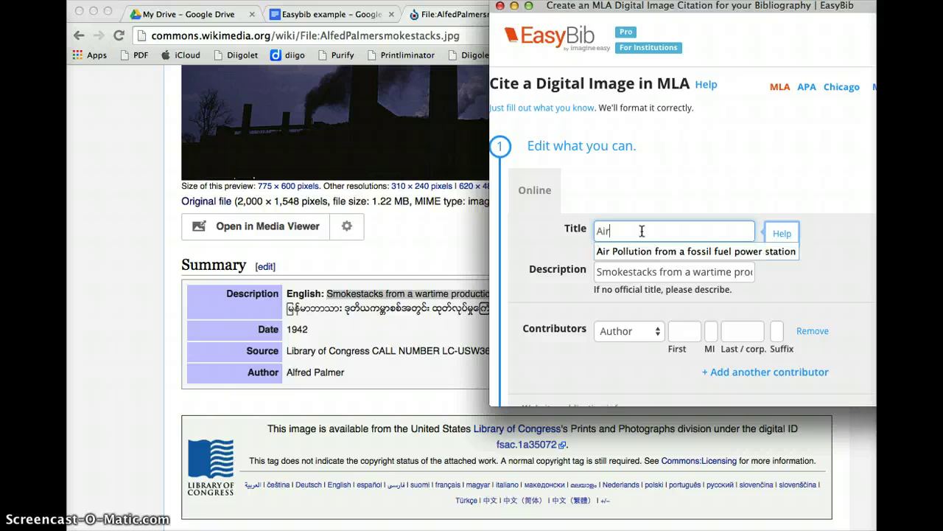
key("Down")
key("Return")
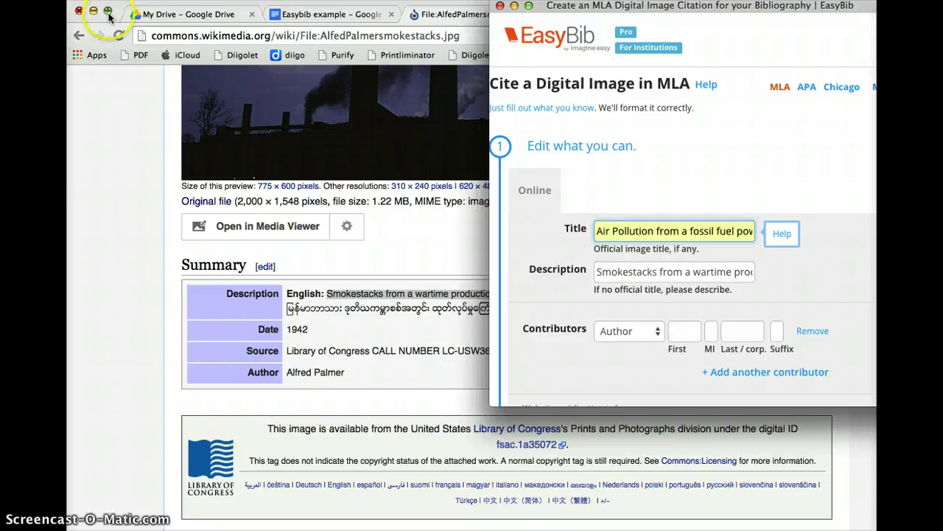
Step: Check the image's title on its Wikipedia media page, return to the Commons file page and bring back the citation form
left_click(78, 35)
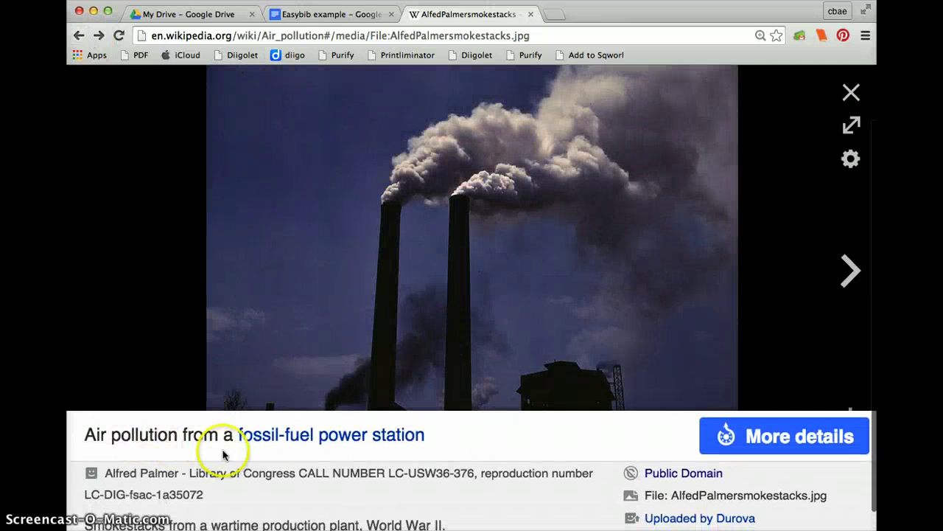
left_click(762, 435)
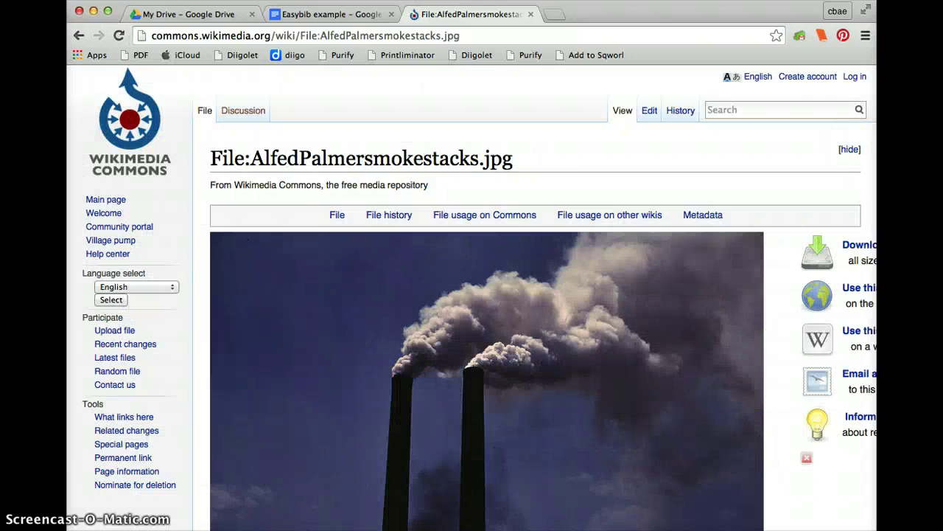
left_click(800, 35)
scroll(638, 231, "down", 2)
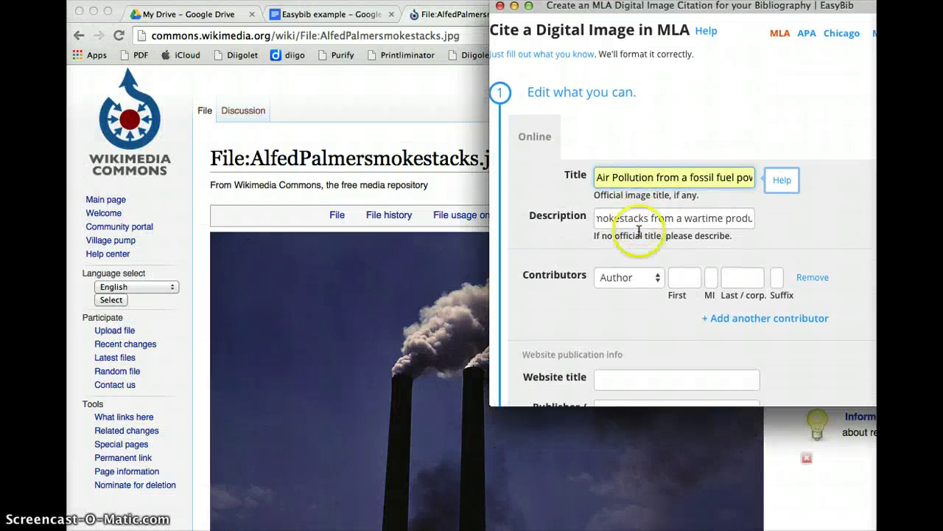
Step: Look up the image's author in the Commons summary and enter the first and last name as the citation's author
left_click(320, 84)
scroll(451, 215, "down", 8)
scroll(451, 215, "down", 3)
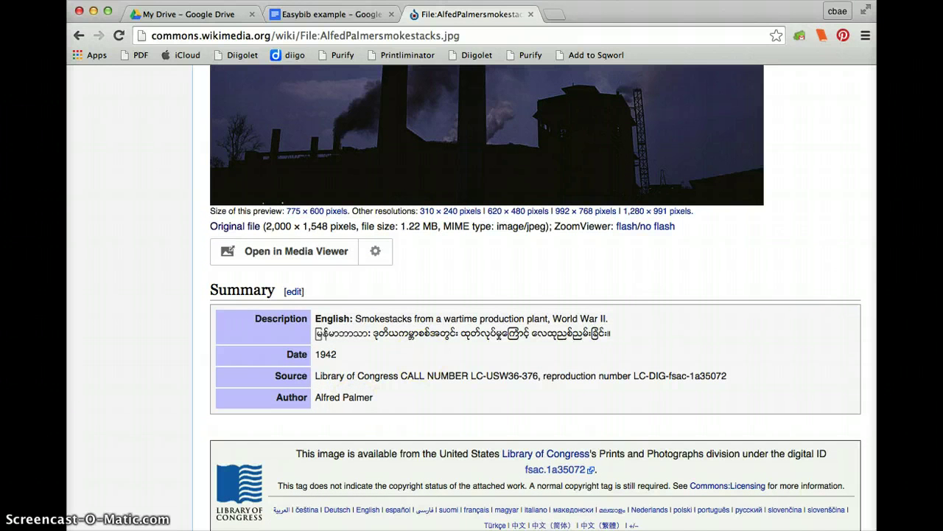
key("super+grave")
left_click(684, 278)
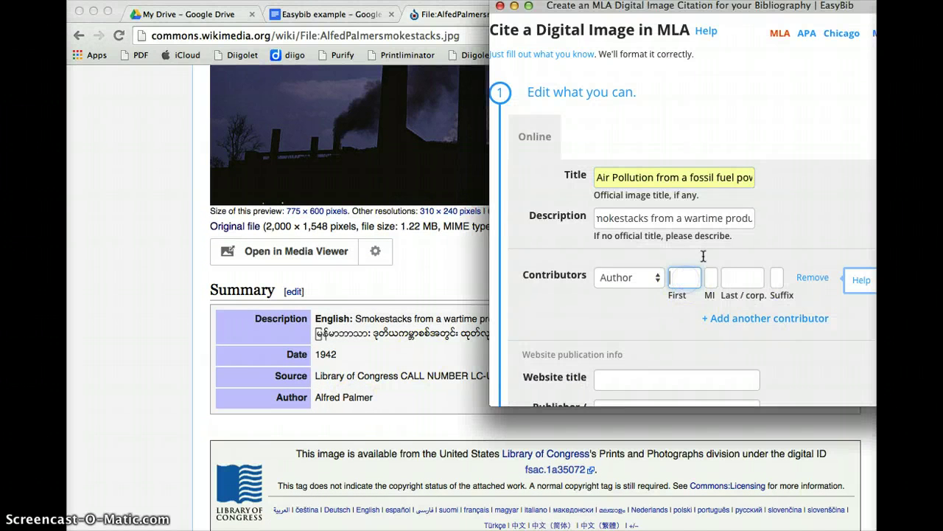
type("Alfred")
key("Tab")
key("Tab")
type("Pal")
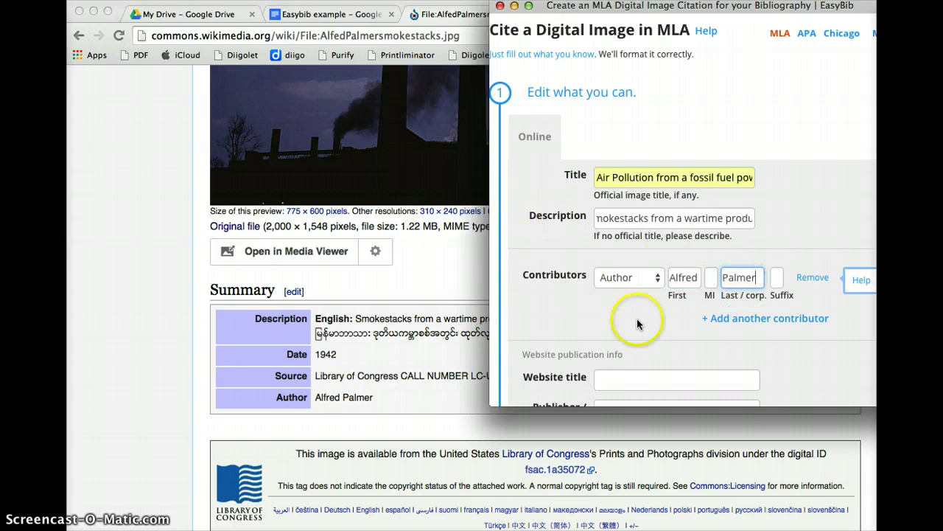
Step: Copy the Commons file page's URL and return to the citation's Website title field
scroll(593, 335, "down", 2)
scroll(594, 335, "down", 1)
left_click(621, 293)
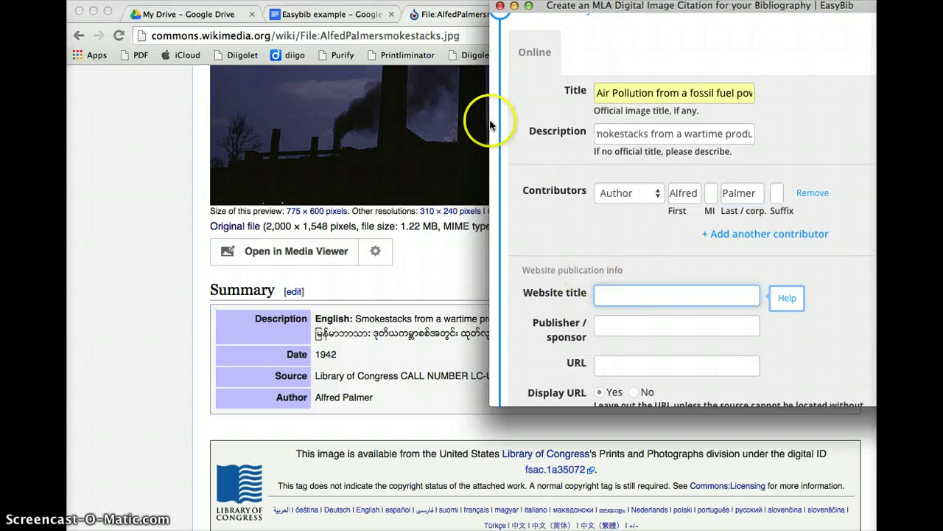
left_click(380, 35)
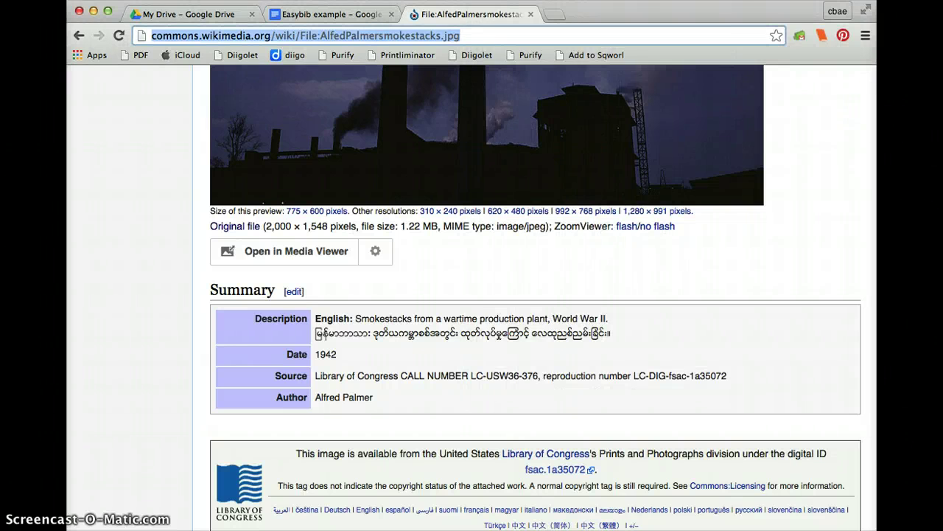
key("super+grave")
left_click(622, 301)
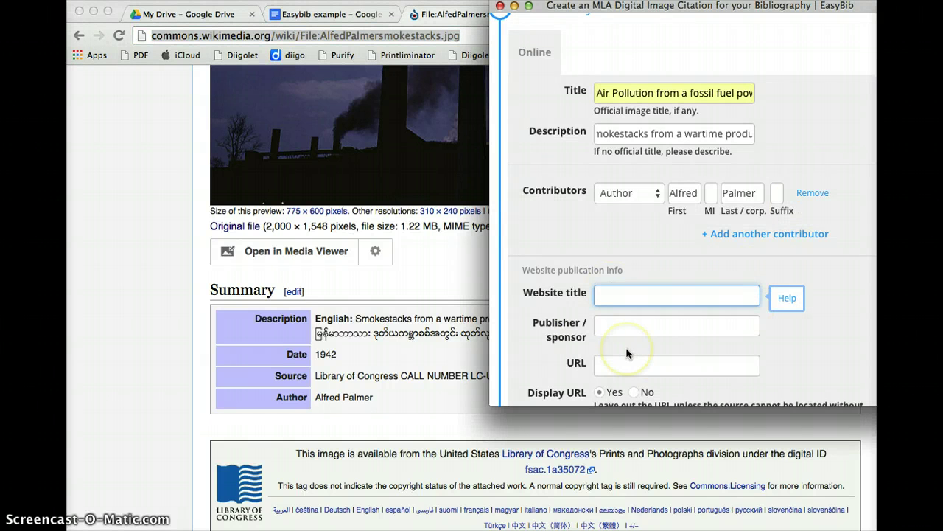
Step: Check the site's name on the Commons page and set the citation's website title to Wikimedia Commons
scroll(157, 336, "up", 10)
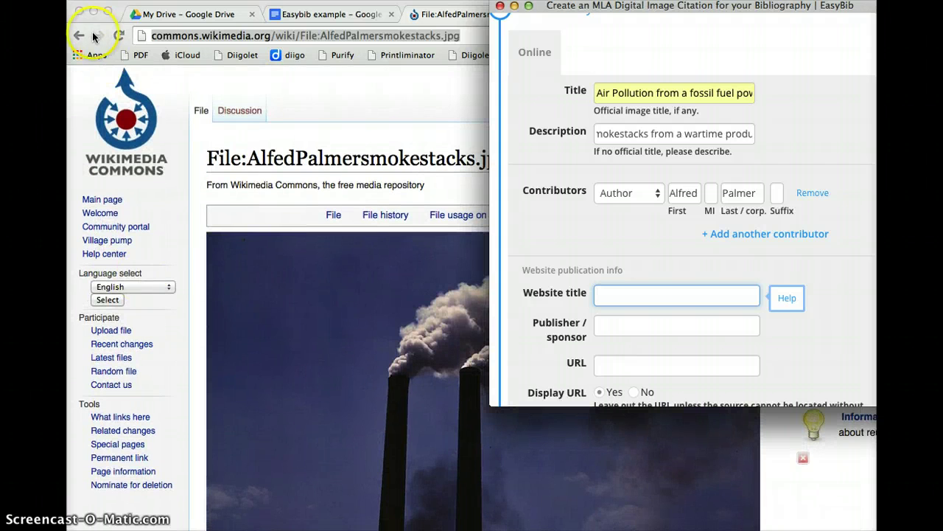
type("Wi")
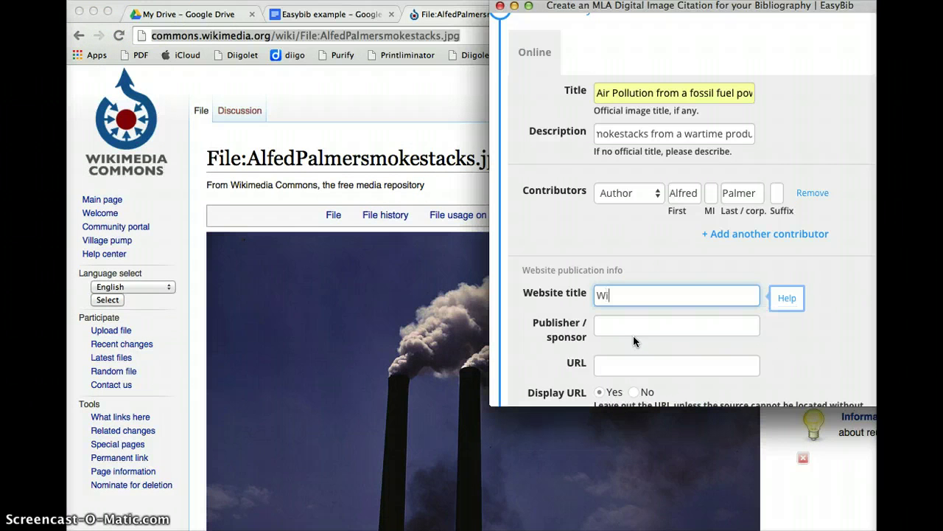
type("kipe")
key("BackSpace")
key("BackSpace")
key("Tab")
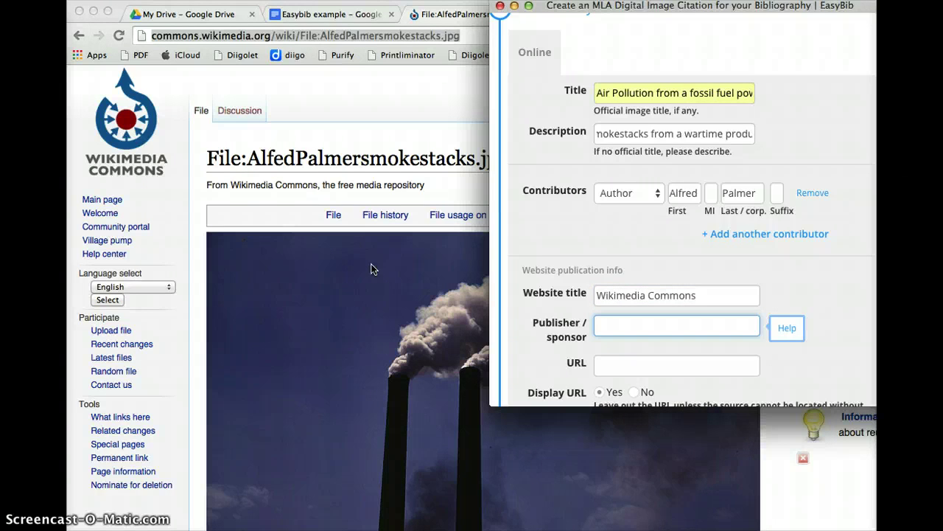
Step: Set the publisher to Wikipedia and paste the copied Commons page address as the citation's URL
type("Wiki")
key("Down")
key("Tab")
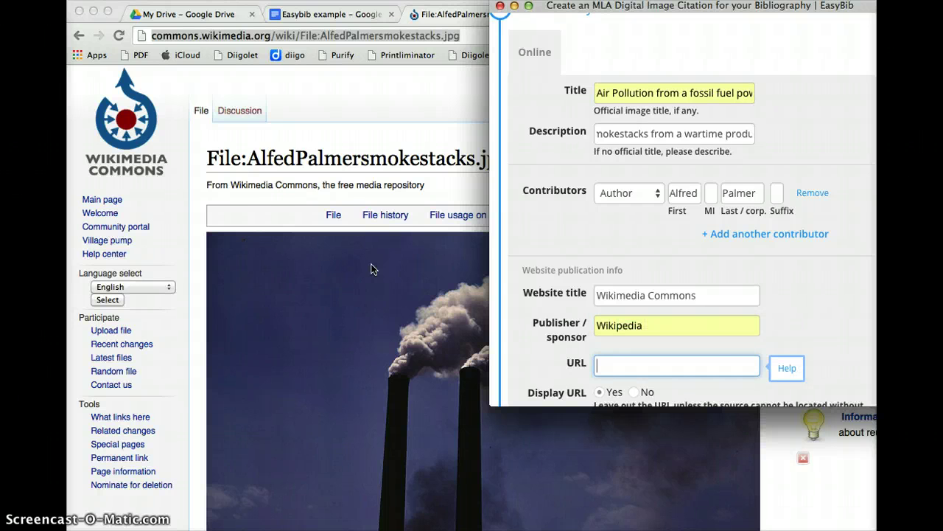
key("super+v")
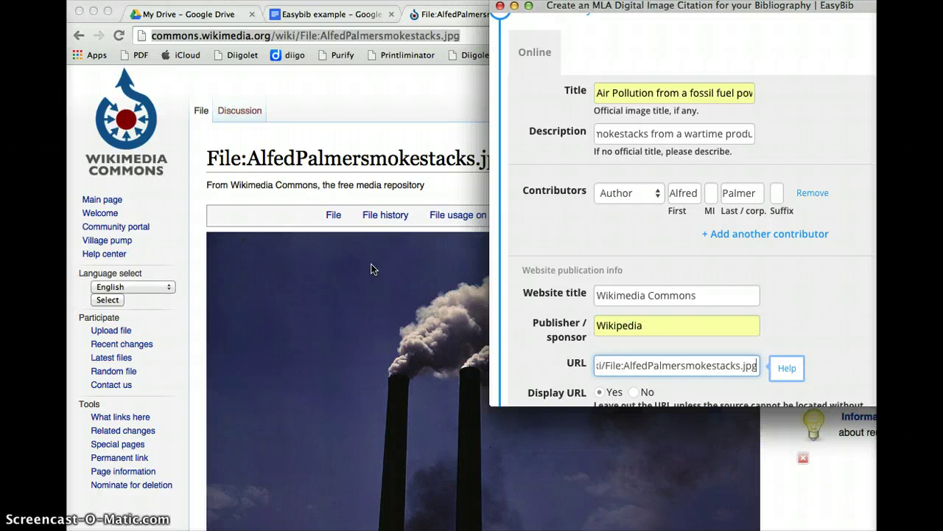
left_click(654, 188)
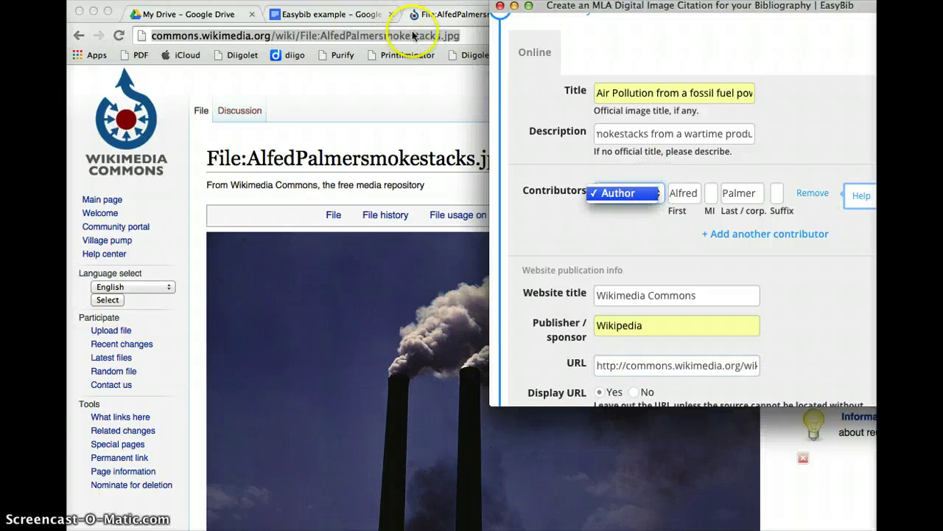
left_click(550, 251)
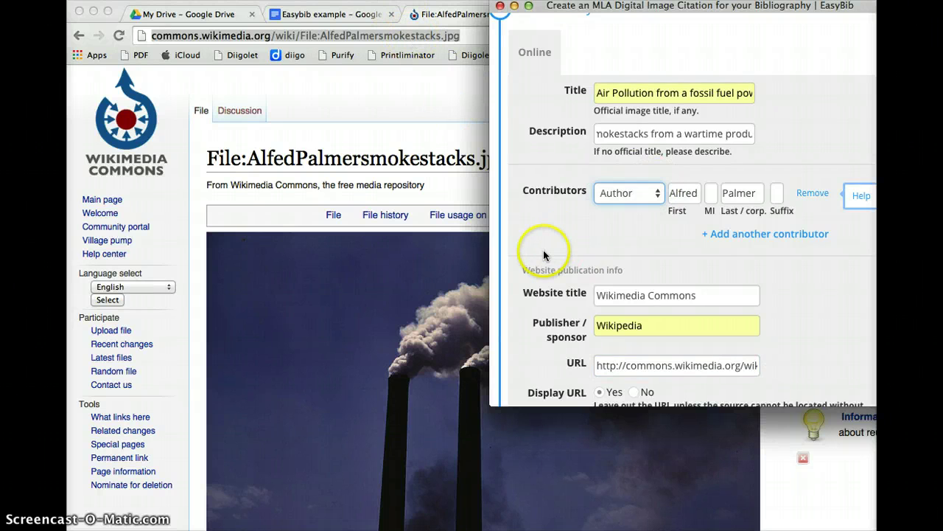
Step: Set the citation's date accessed to today's date, 25 March 2015
scroll(544, 255, "down", 5)
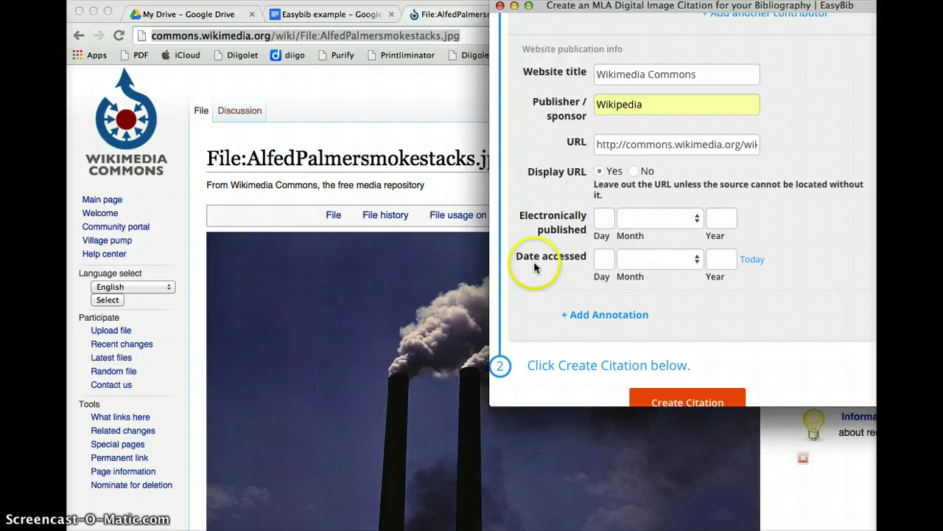
left_click(752, 261)
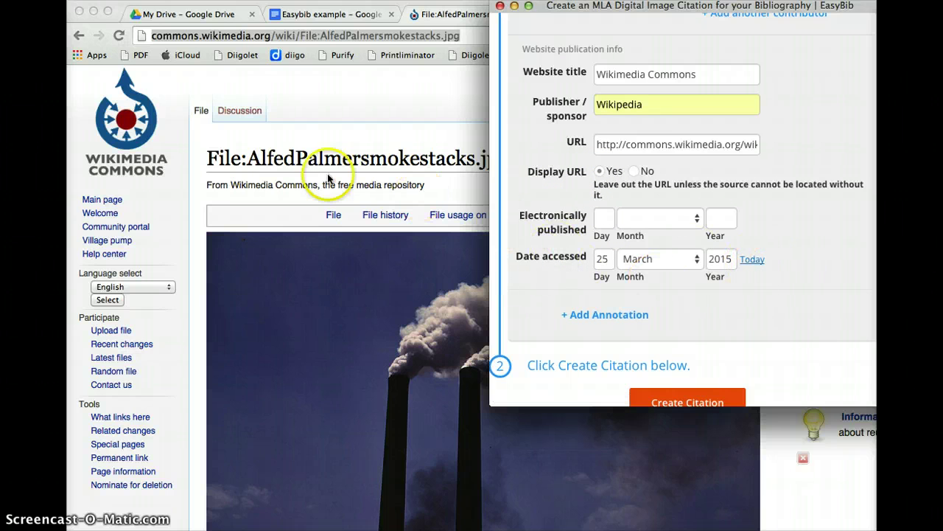
Step: Check the image's date in the Commons page summary and set the citation's electronically published year to 1942
left_click(351, 94)
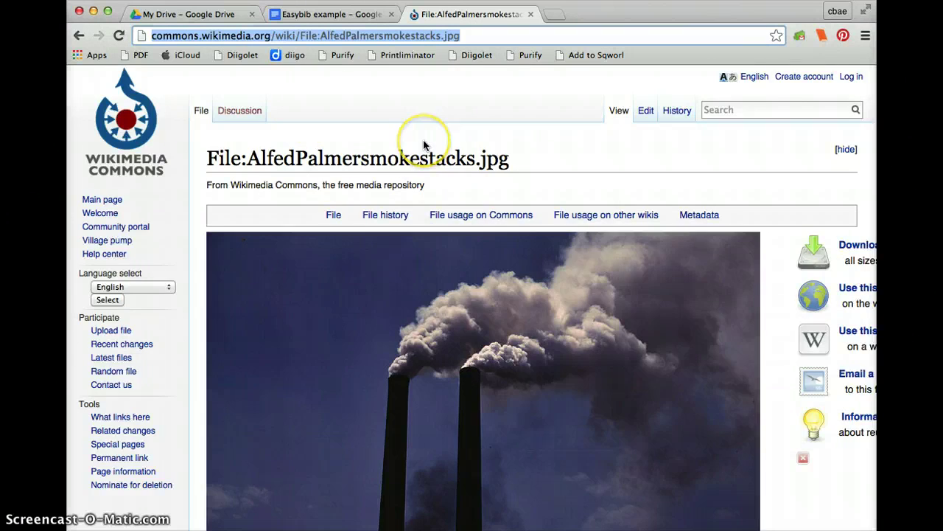
scroll(422, 143, "down", 10)
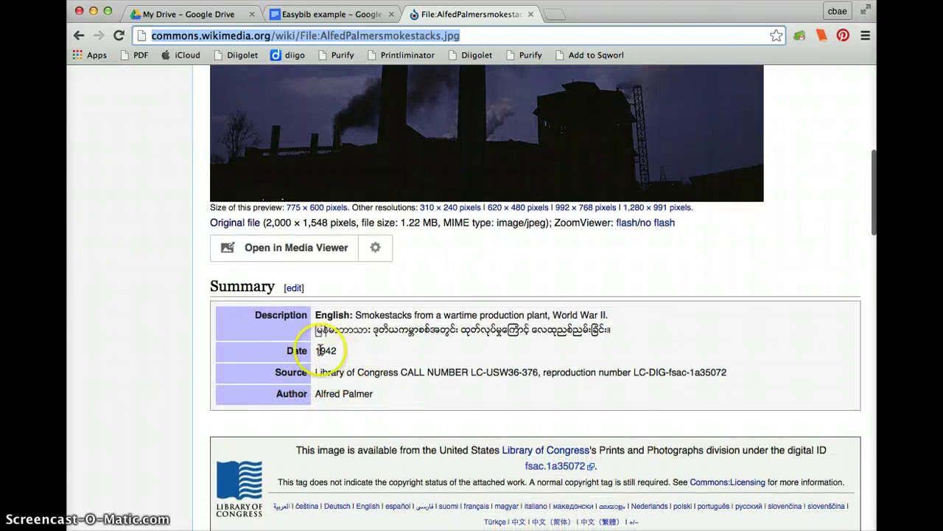
scroll(387, 394, "down", 1)
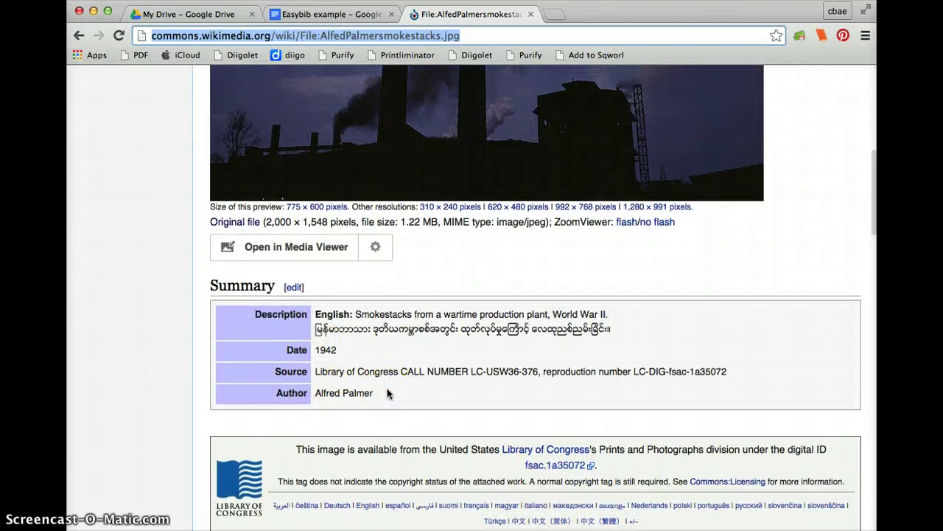
key("super+Tab")
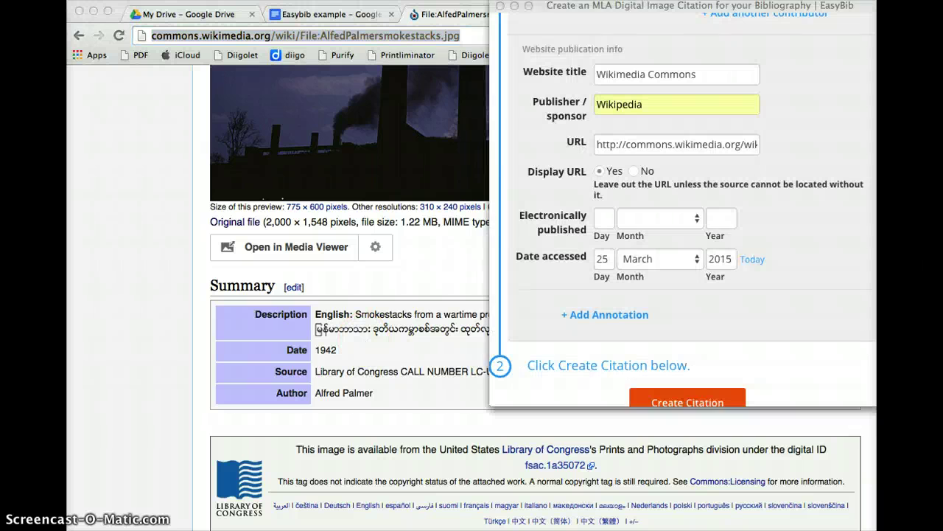
left_click(730, 217)
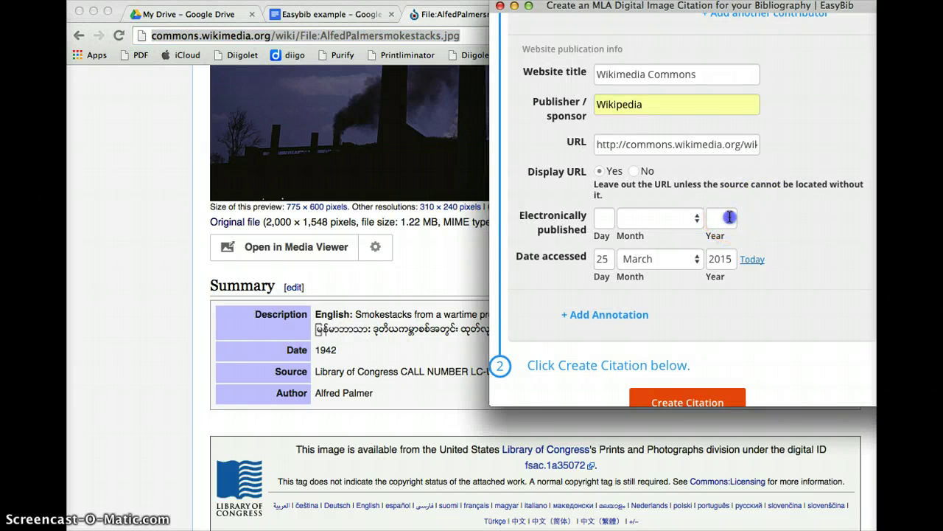
type("19")
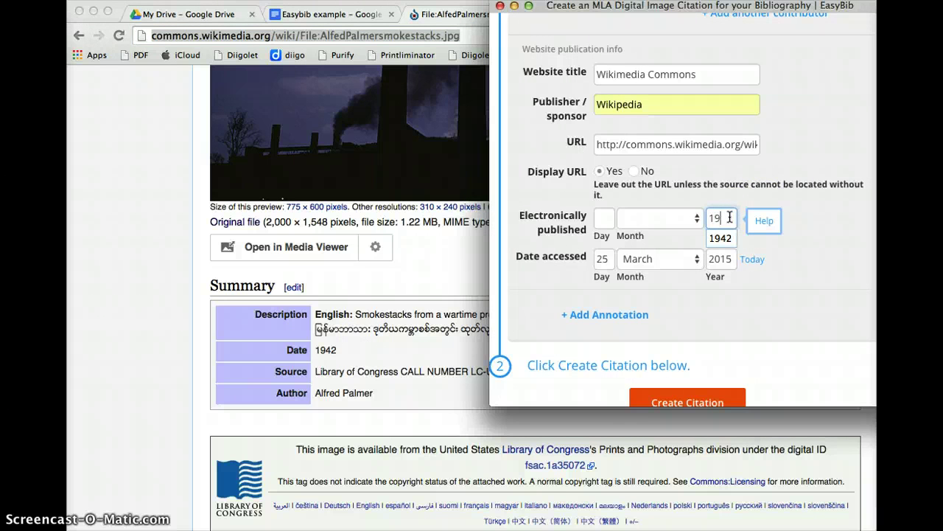
type("42")
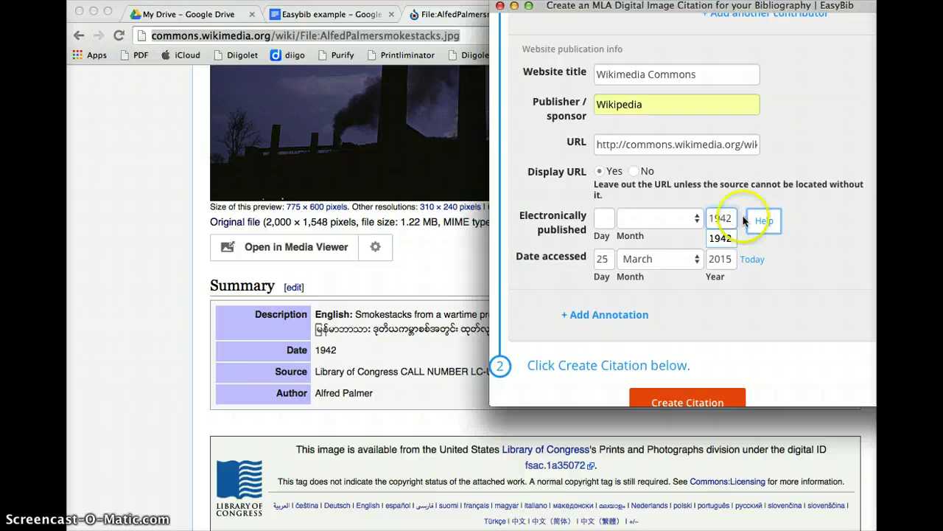
left_click(790, 265)
left_click(790, 319)
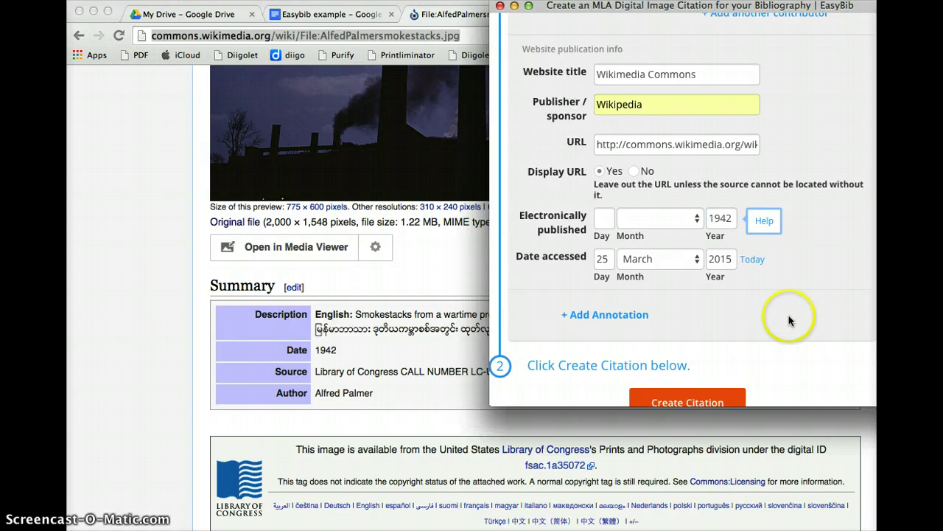
Step: Review the completed digital image form, create the MLA citation and copy it for pasting
scroll(789, 321, "up", 5)
scroll(789, 320, "up", 3)
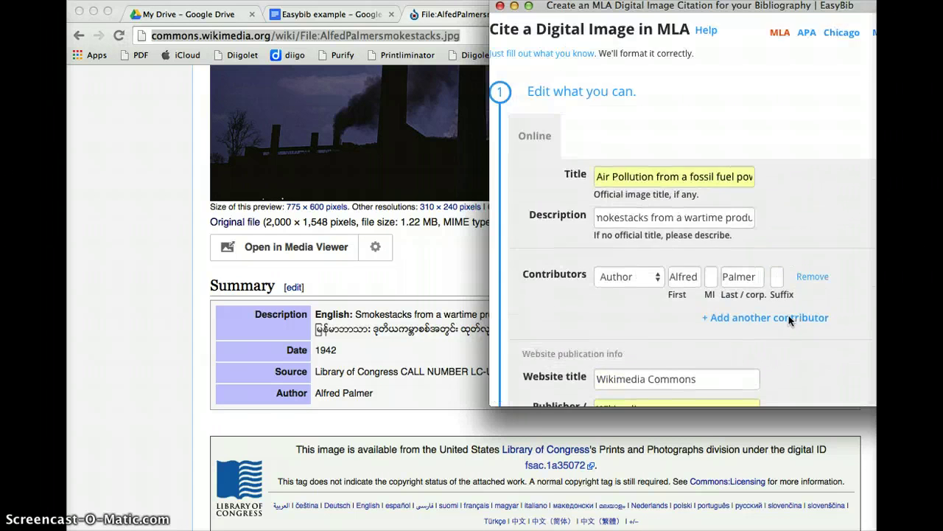
scroll(790, 321, "down", 5)
scroll(789, 321, "down", 5)
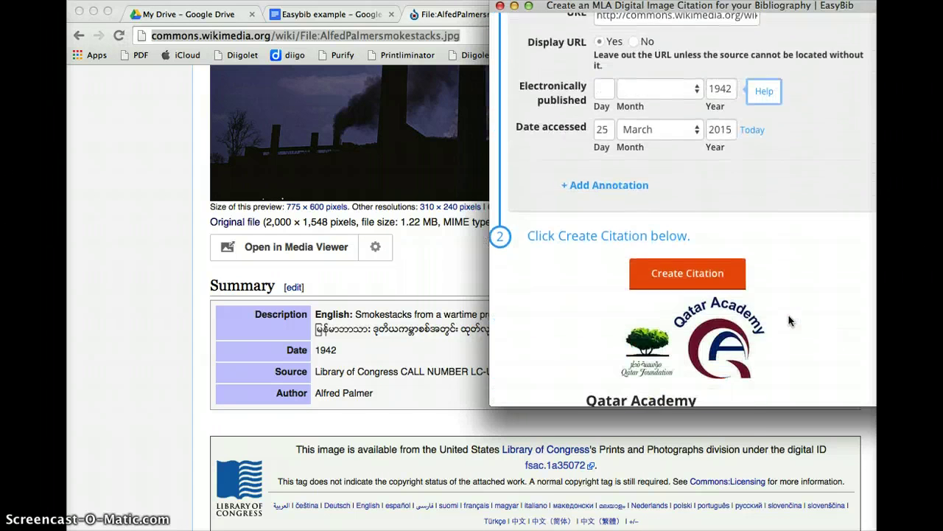
left_click(684, 131)
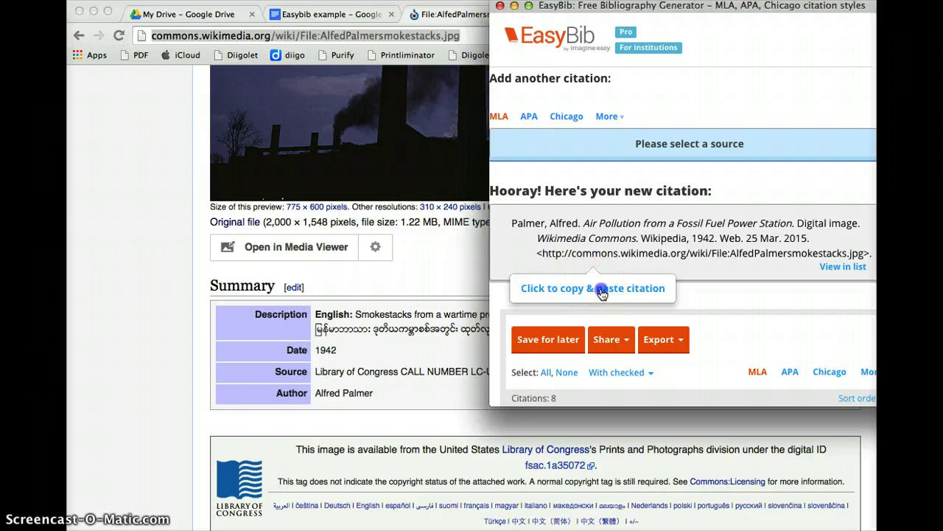
left_click(602, 289)
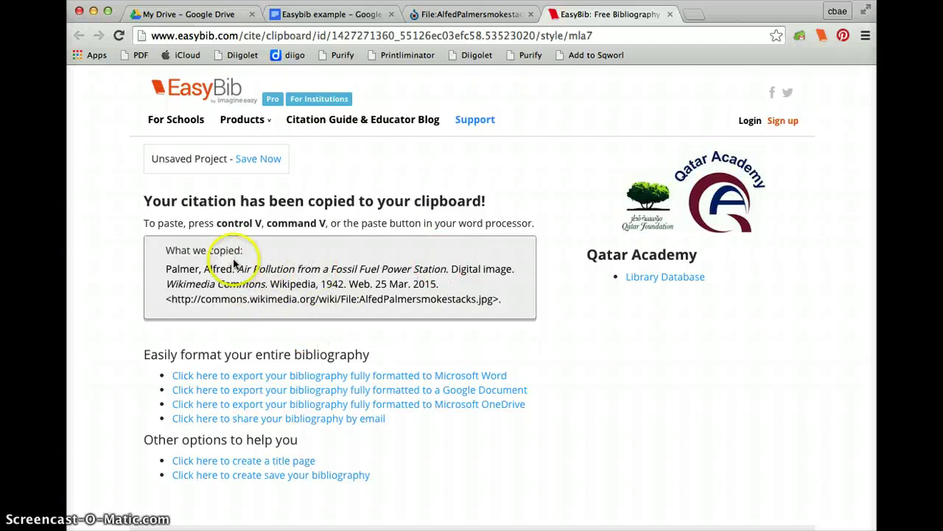
Step: Paste the copied image citation into the Works Cited list in alphabetical order, on a new line after the Cities in Crisis entry
left_click(308, 15)
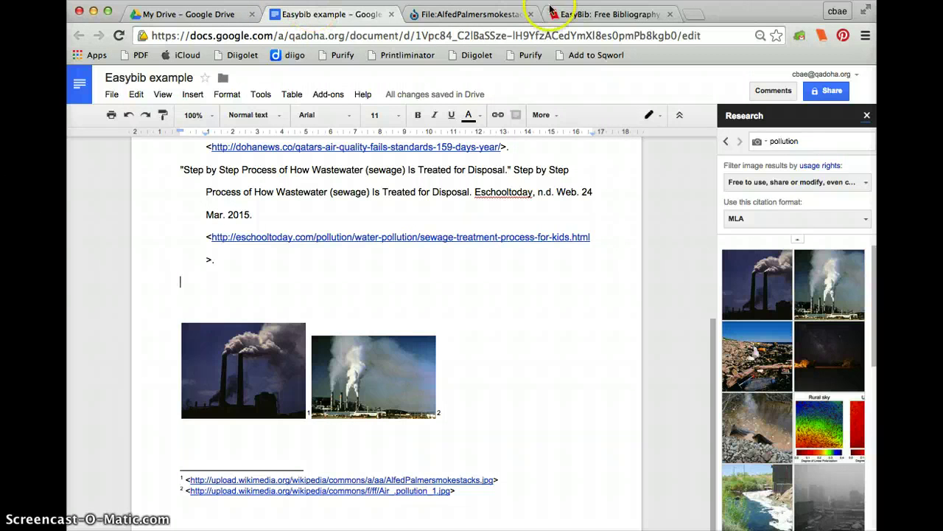
left_click(579, 14)
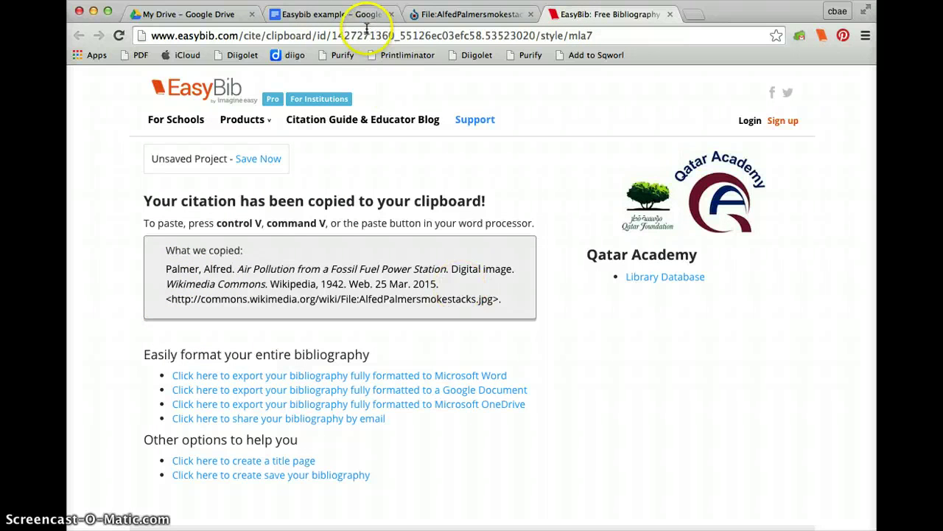
left_click(347, 14)
scroll(232, 258, "up", 10)
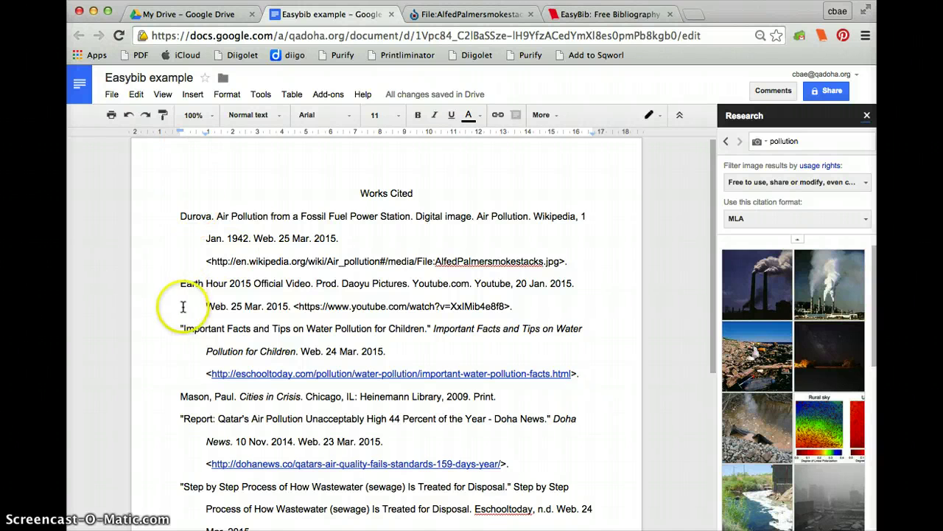
scroll(196, 334, "down", 2)
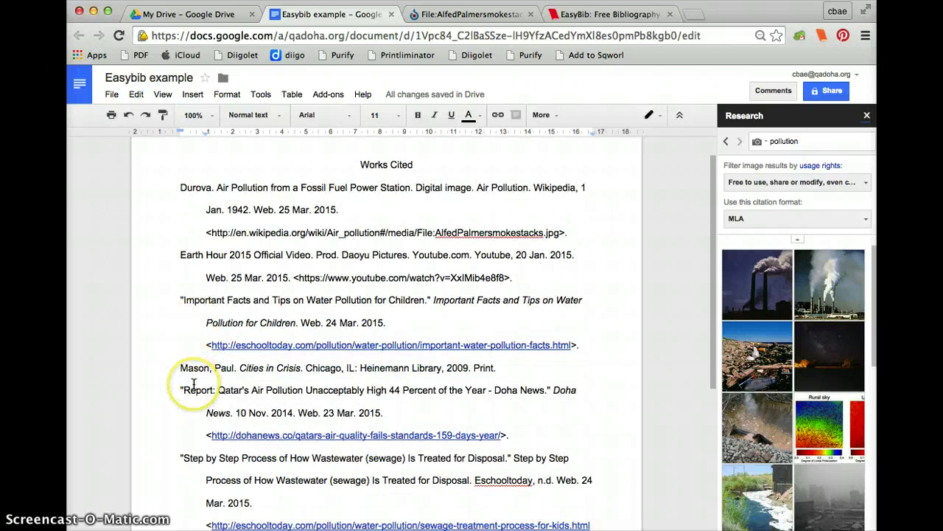
scroll(194, 384, "down", 2)
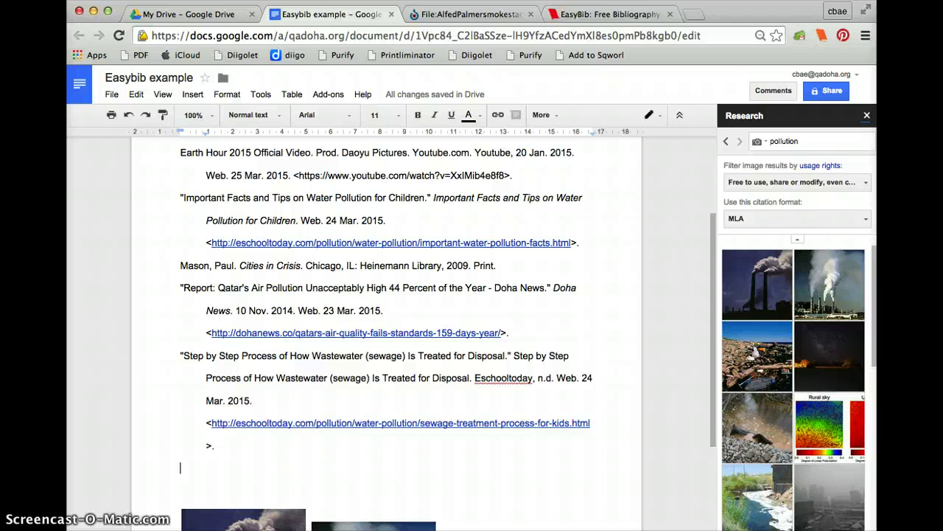
left_click(511, 262)
key("Return")
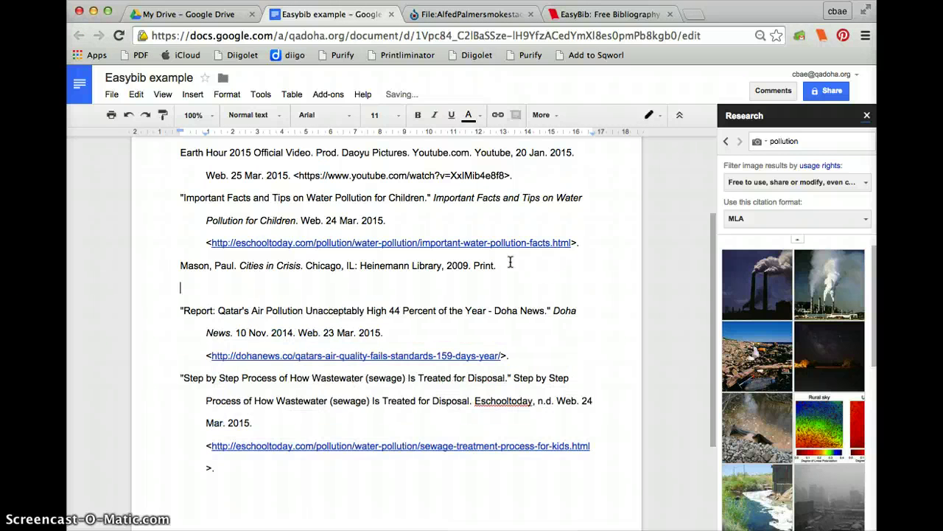
key("super+v")
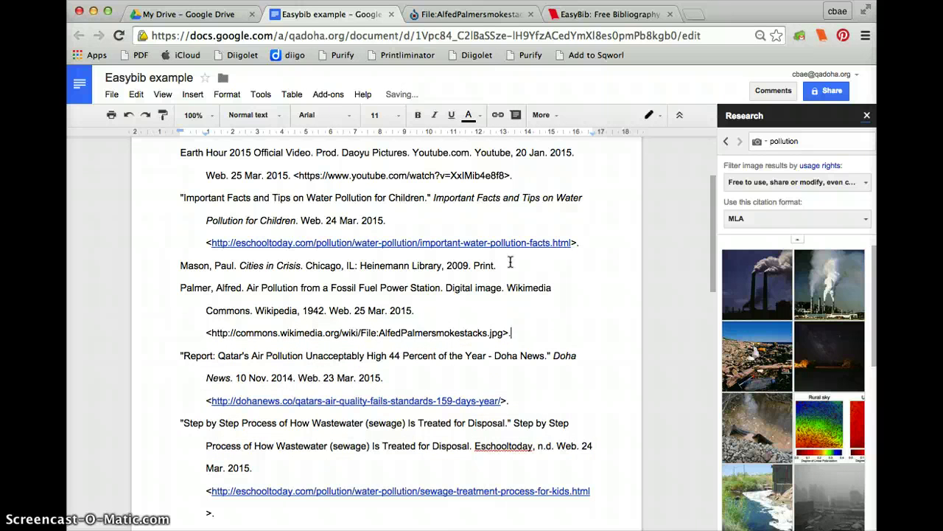
scroll(510, 263, "up", 4)
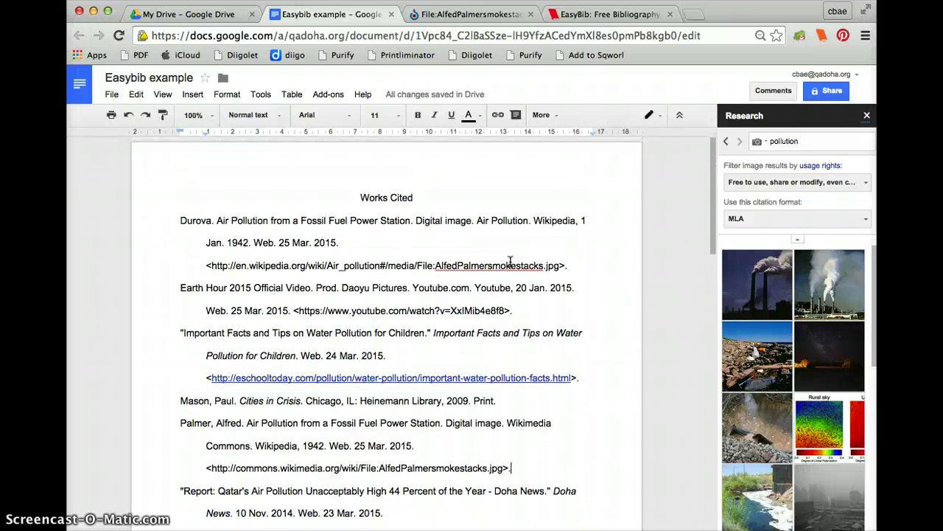
scroll(511, 264, "down", 6)
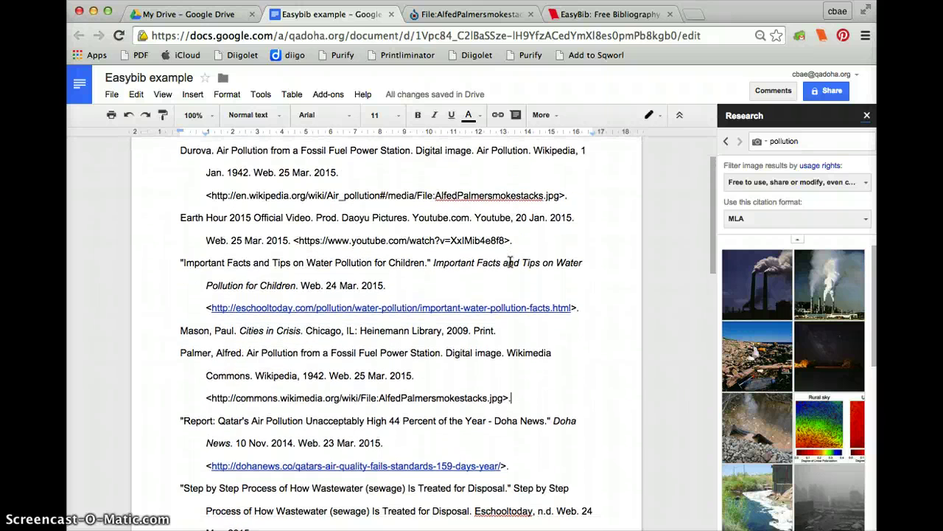
scroll(510, 263, "down", 3)
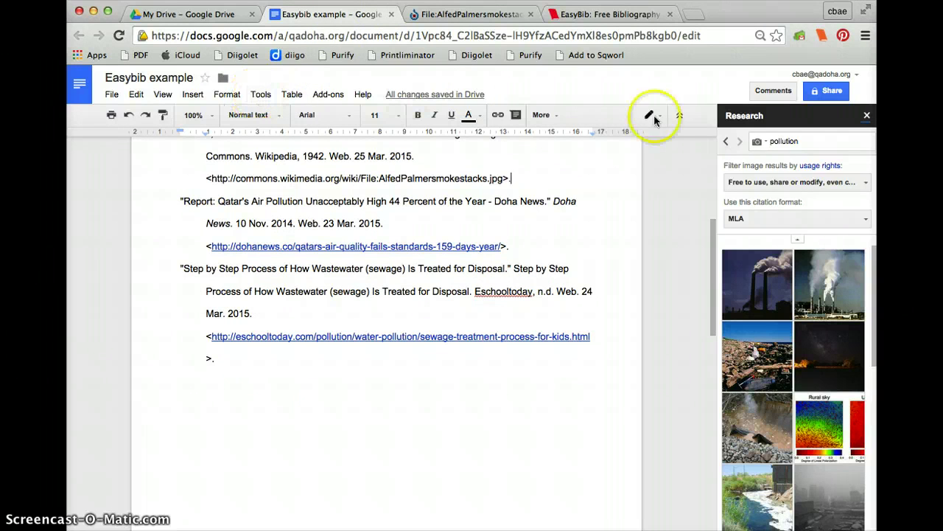
left_click(758, 142)
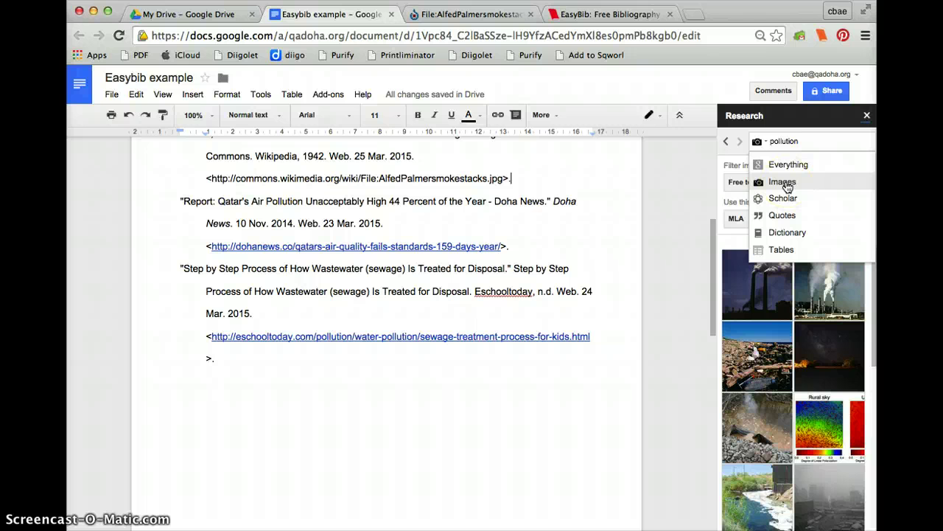
left_click(257, 420)
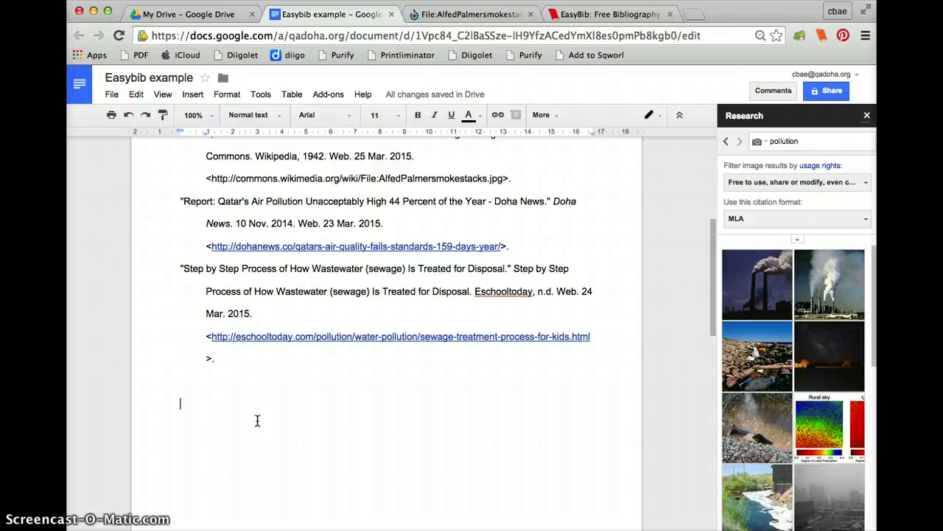
left_click(329, 459)
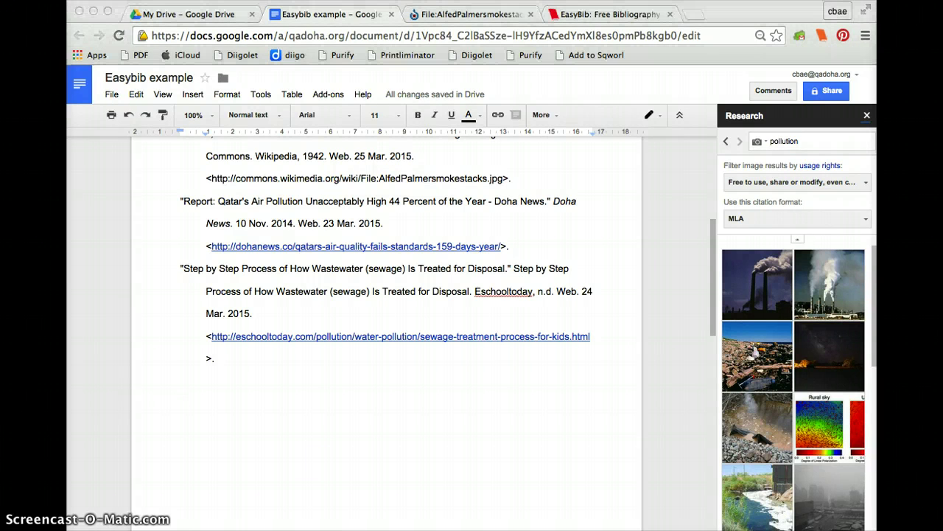